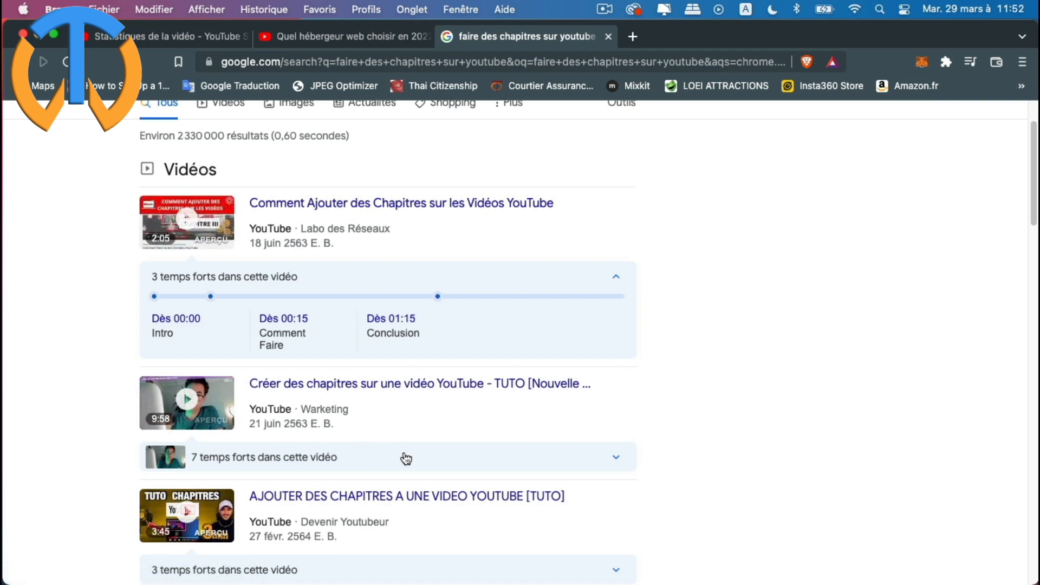
Expand the key moments of the second, third and fourth video results to examine their chapter timestamps and titles
scroll(548, 379, down, 3)
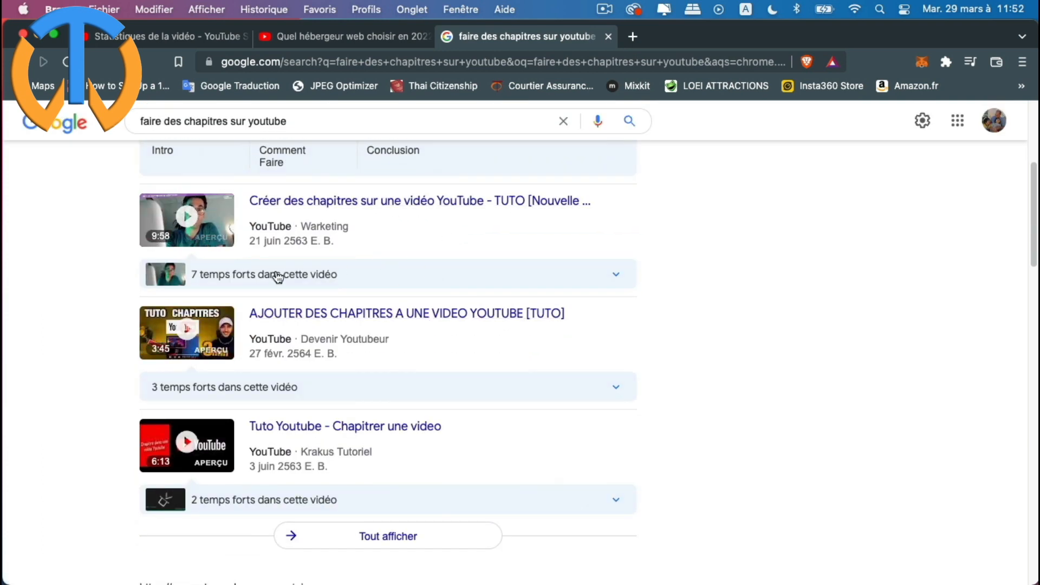
click(617, 276)
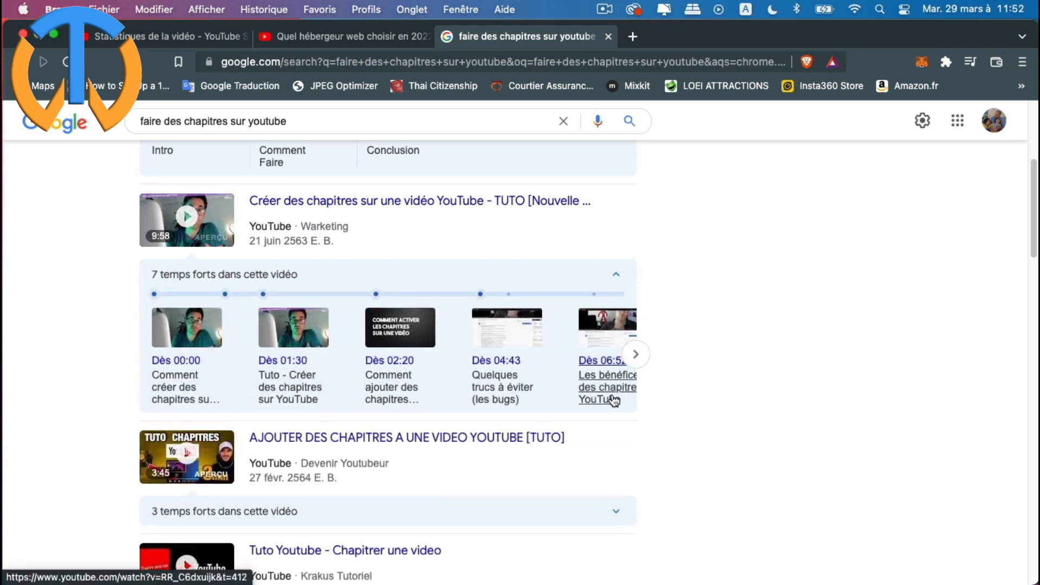
scroll(504, 455, down, 4)
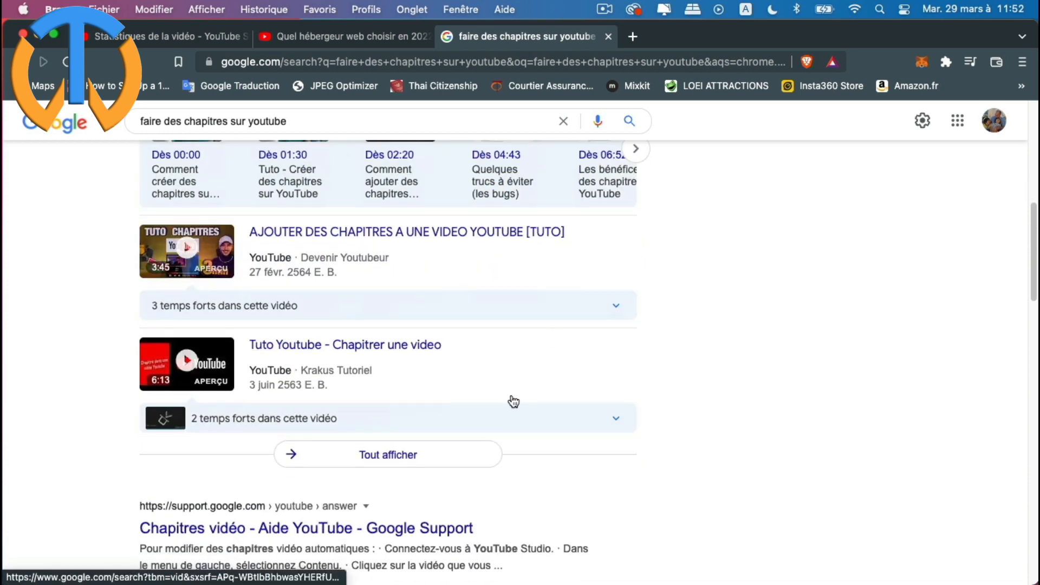
click(505, 315)
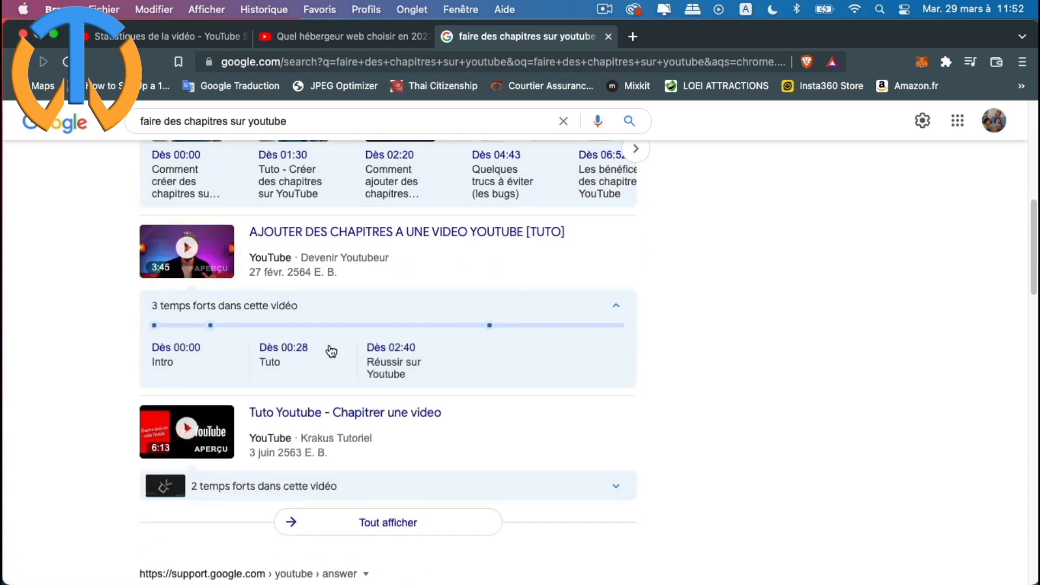
scroll(556, 483, down, 3)
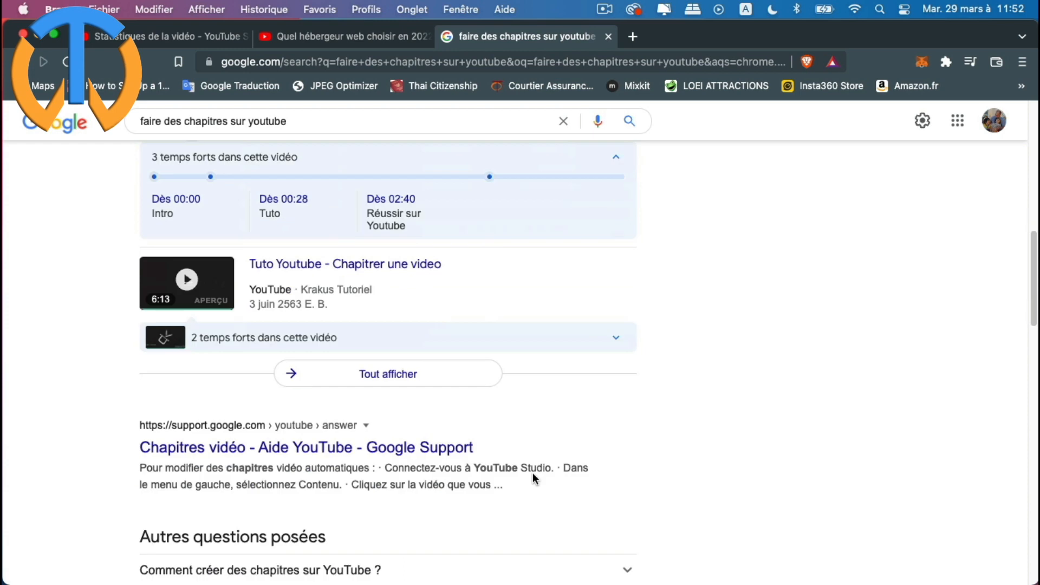
click(460, 312)
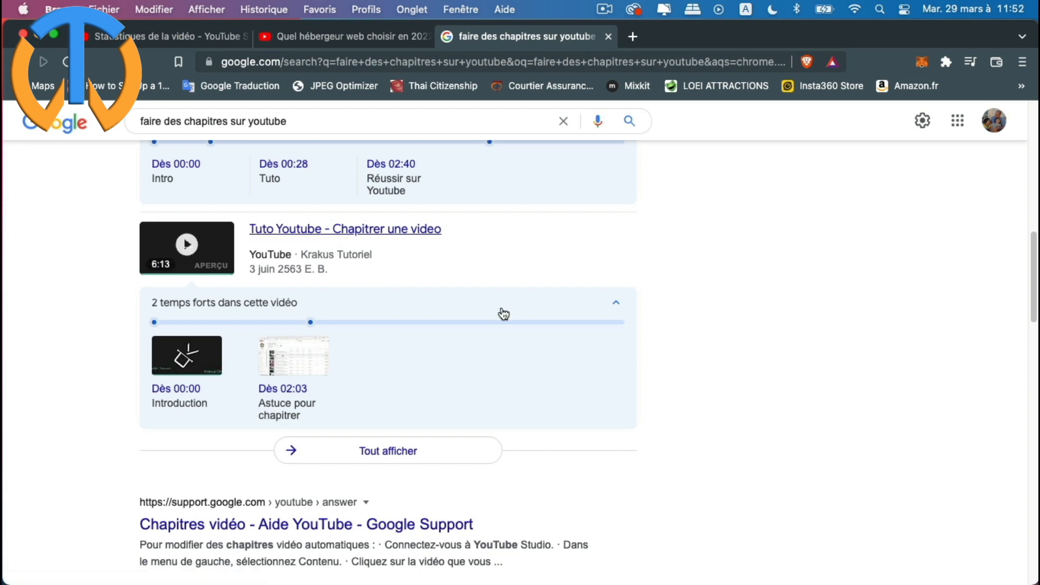
scroll(677, 291, up, 2)
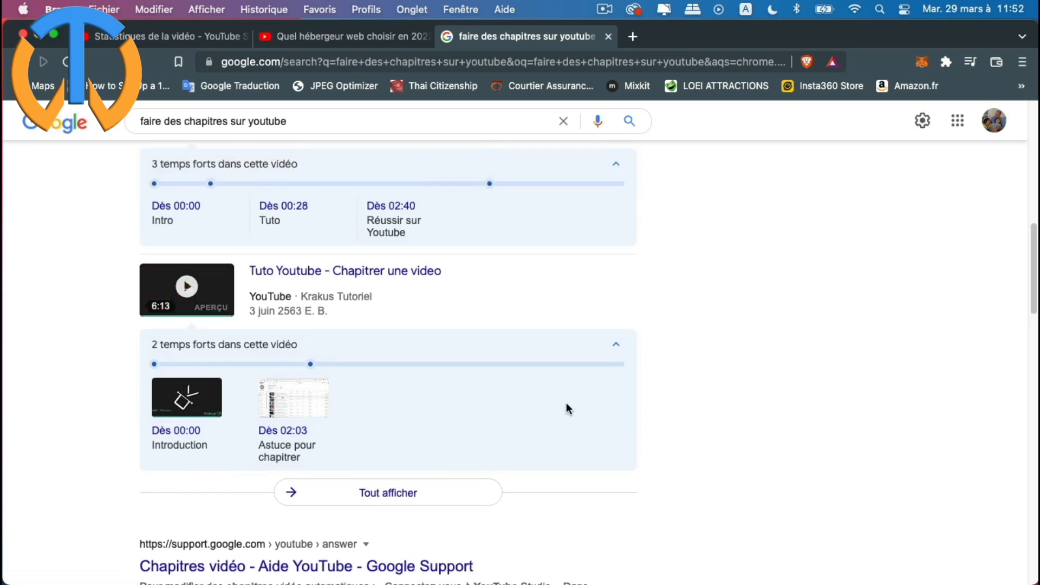
scroll(698, 431, up, 3)
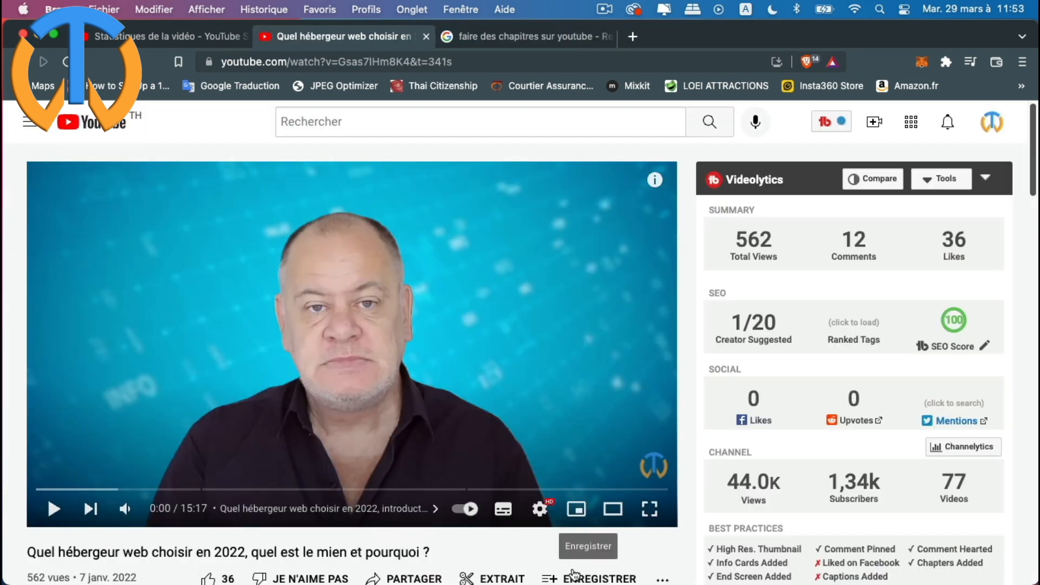
scroll(576, 573, down, 3)
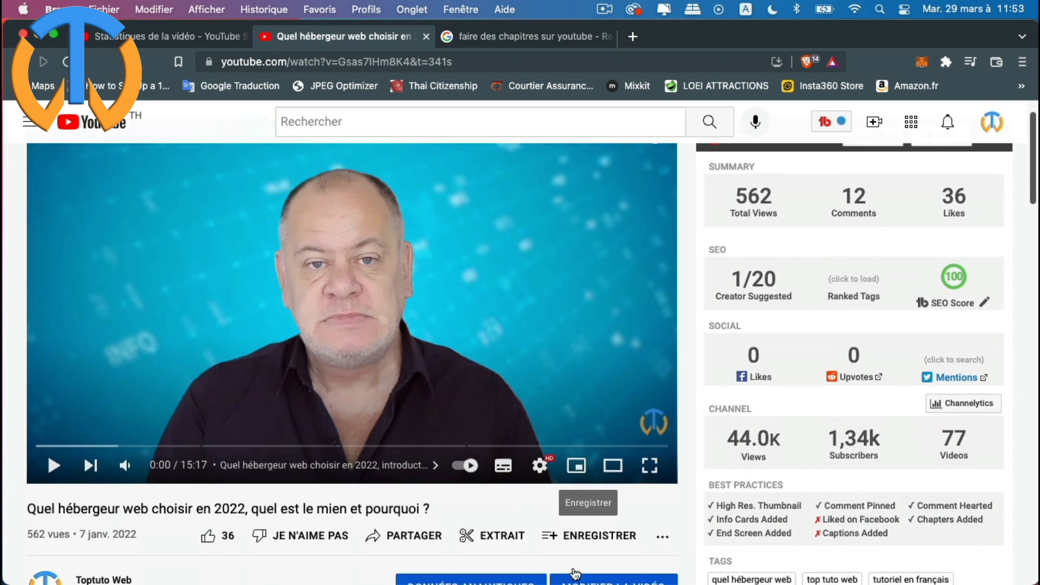
scroll(657, 512, up, 2)
scroll(658, 513, up, 1)
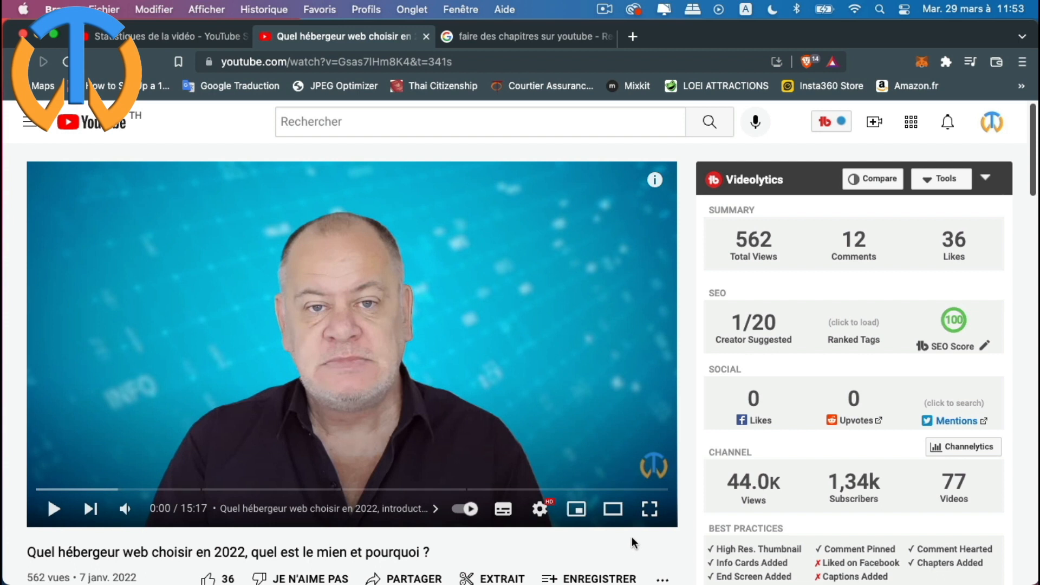
scroll(632, 543, down, 1)
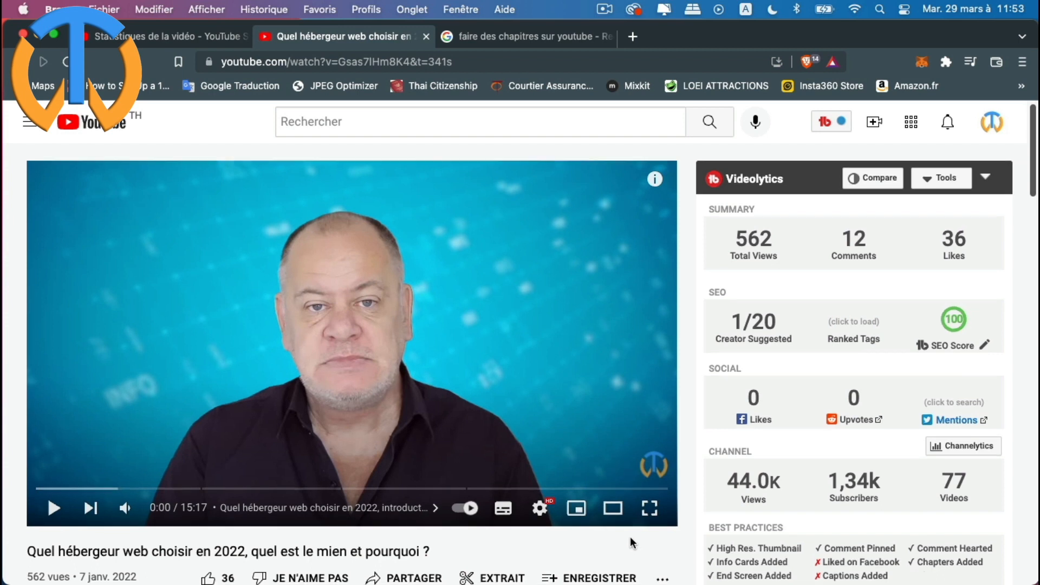
scroll(627, 546, up, 1)
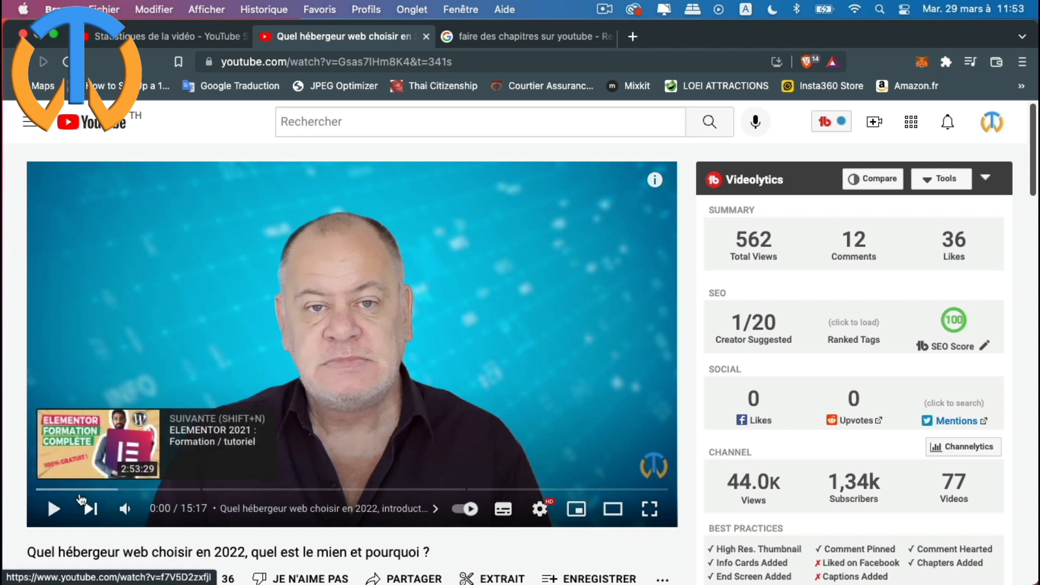
Play the video's opening, expand its full description, and examine the timestamp list and chapter thumbnails
click(39, 506)
scroll(370, 424, down, 7)
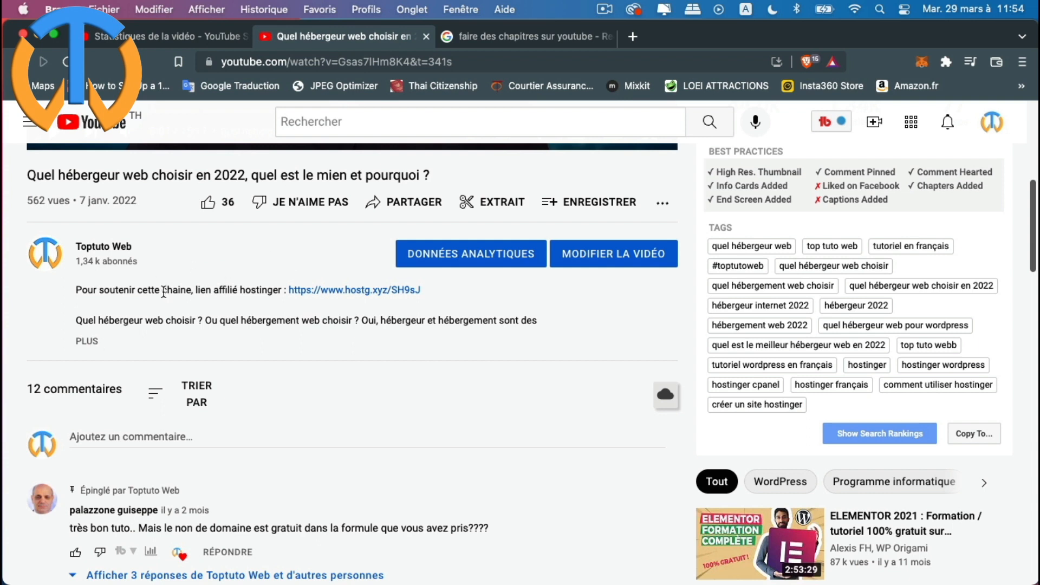
click(86, 341)
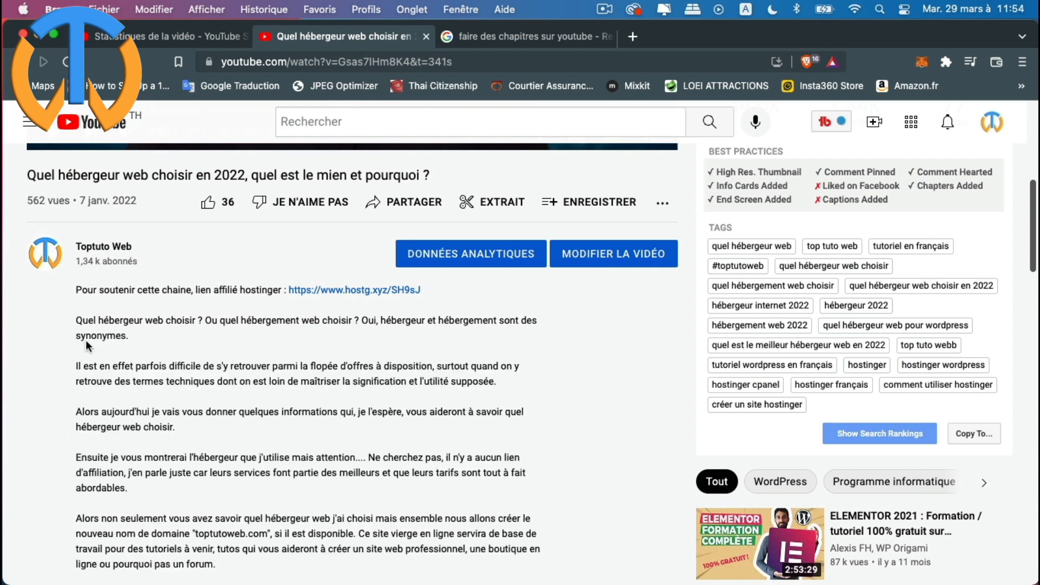
scroll(251, 333, down, 5)
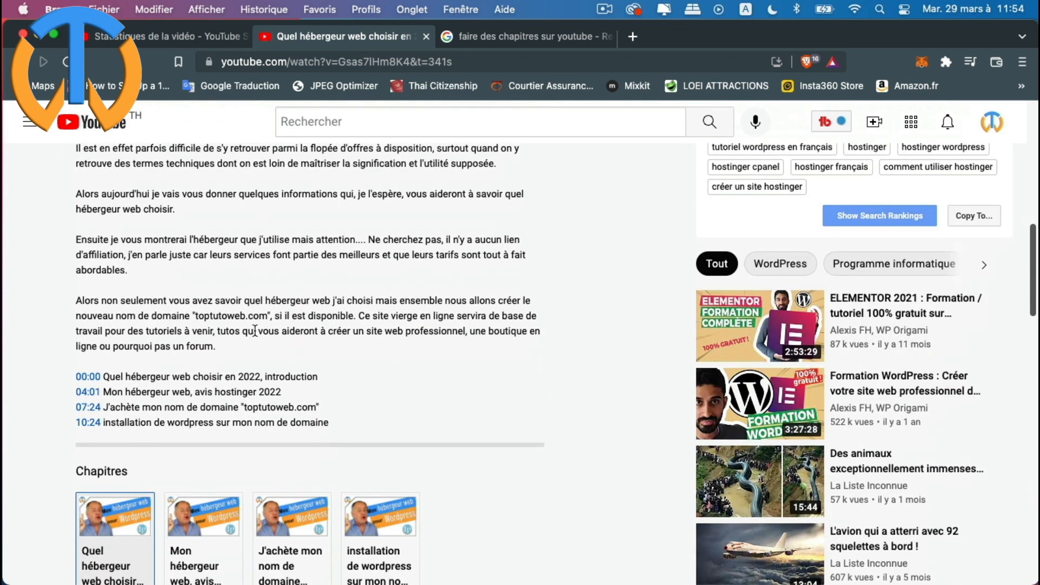
scroll(495, 325, down, 3)
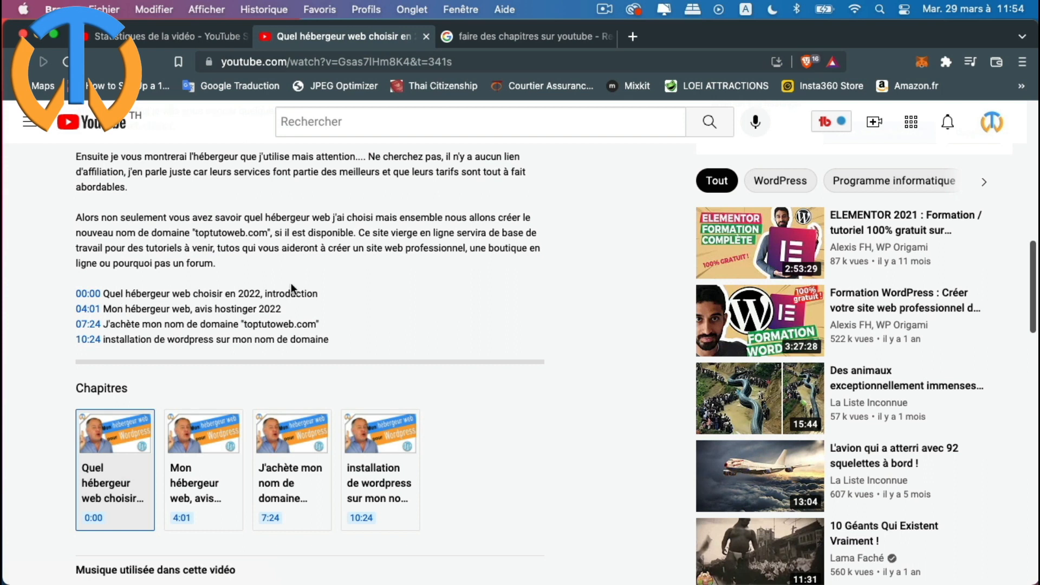
scroll(293, 303, down, 5)
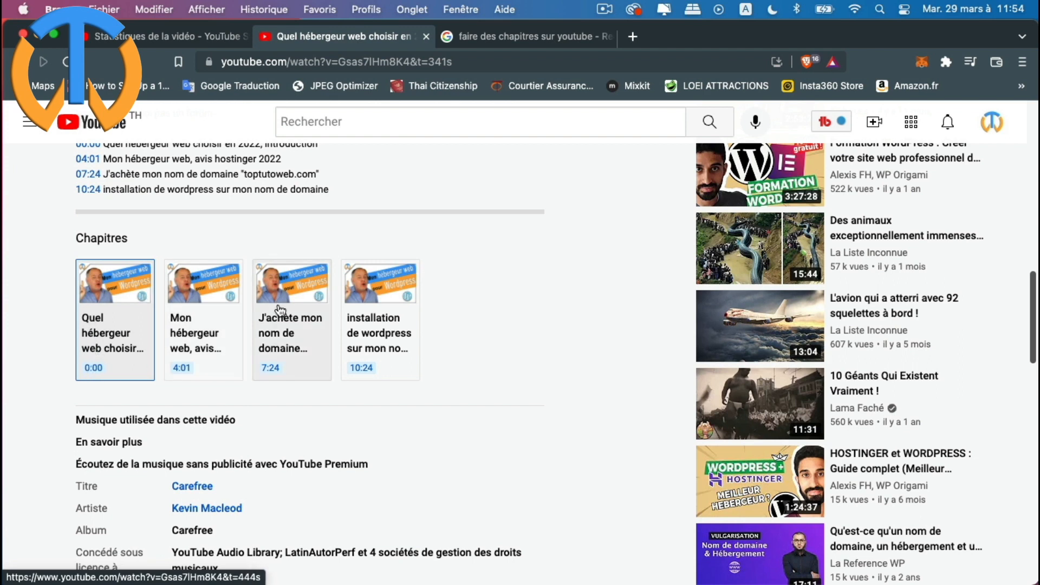
scroll(541, 341, up, 15)
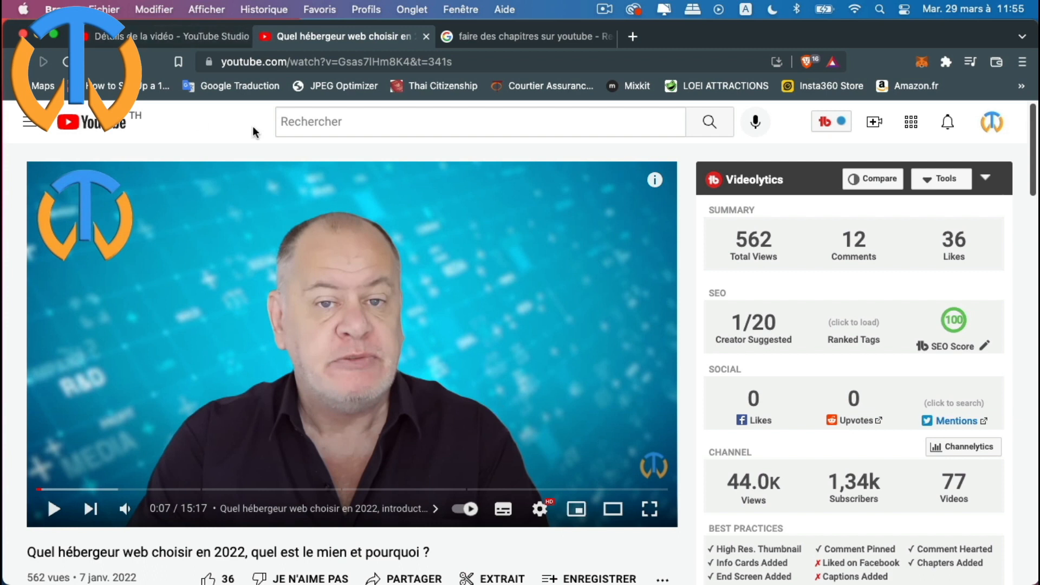
Switch to YouTube Studio, open this video's analytics, and examine its views and audience retention graph
click(162, 37)
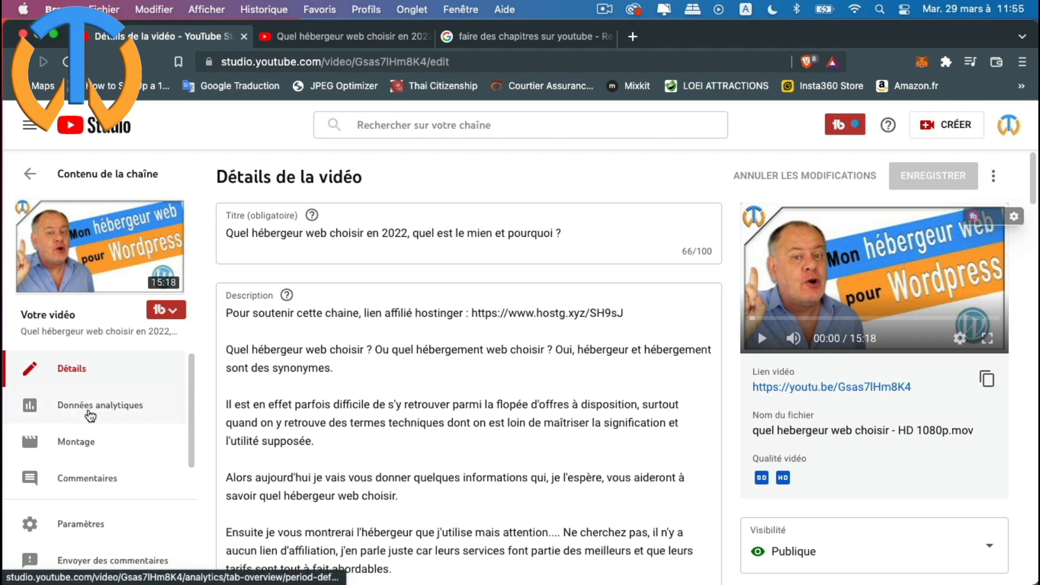
click(90, 416)
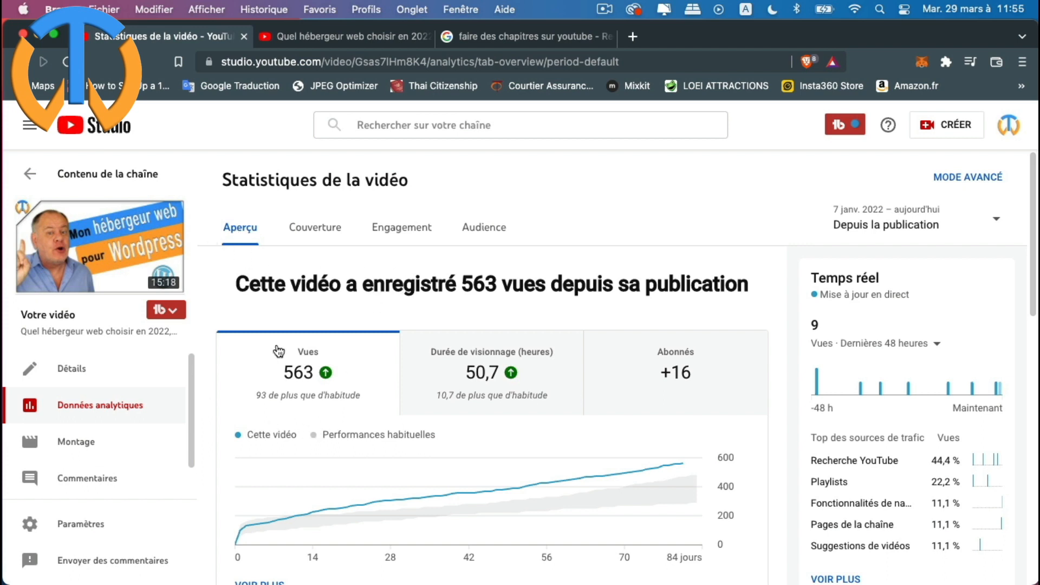
scroll(255, 416, down, 1)
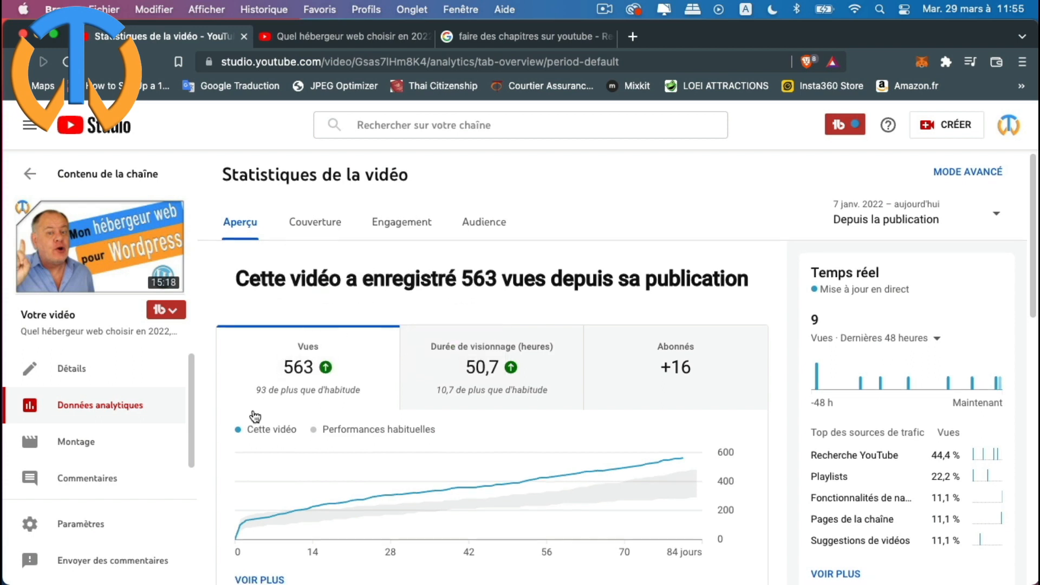
scroll(206, 454, down, 5)
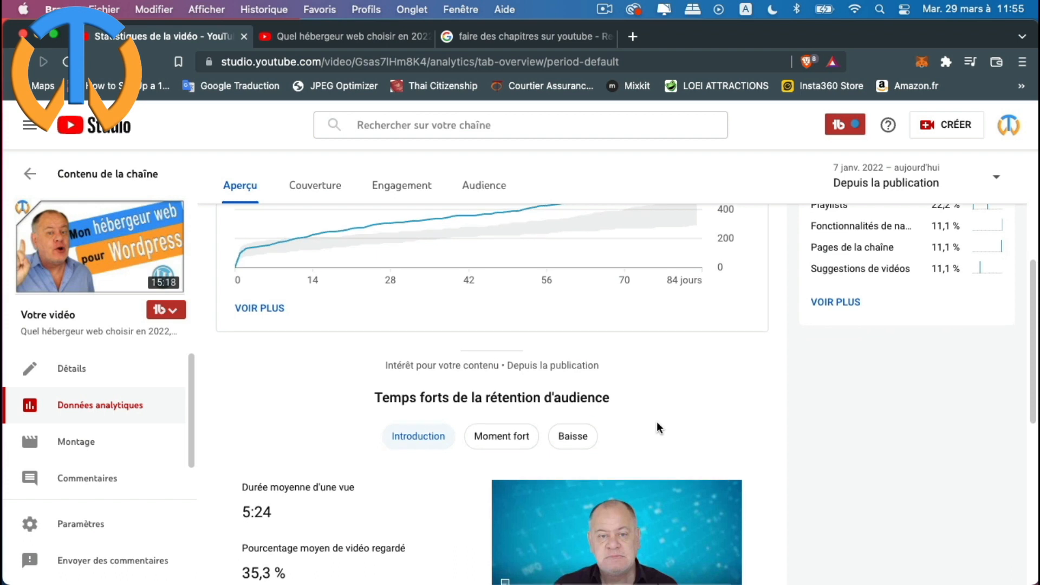
scroll(656, 422, down, 2)
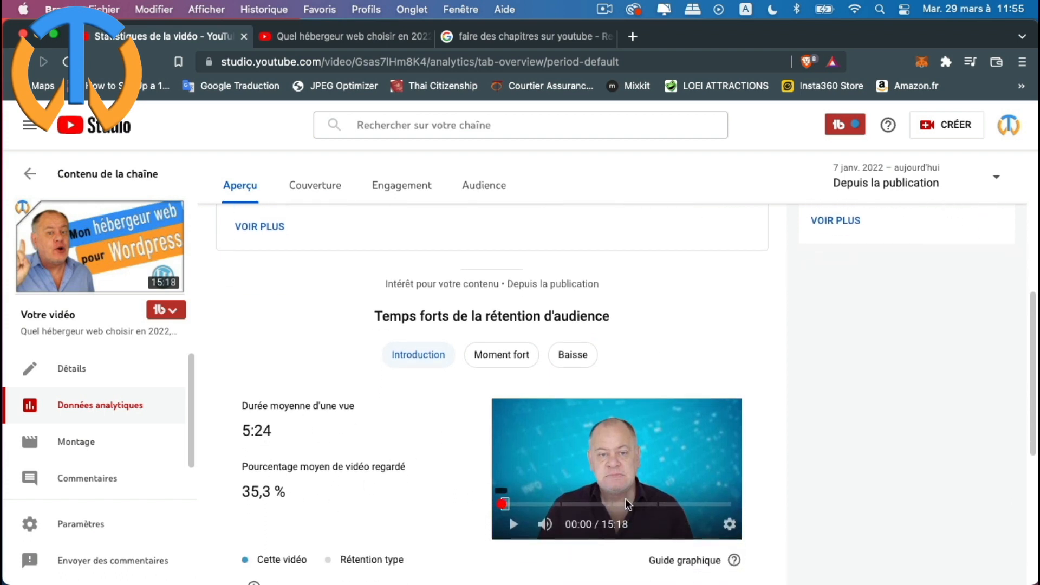
scroll(344, 434, down, 5)
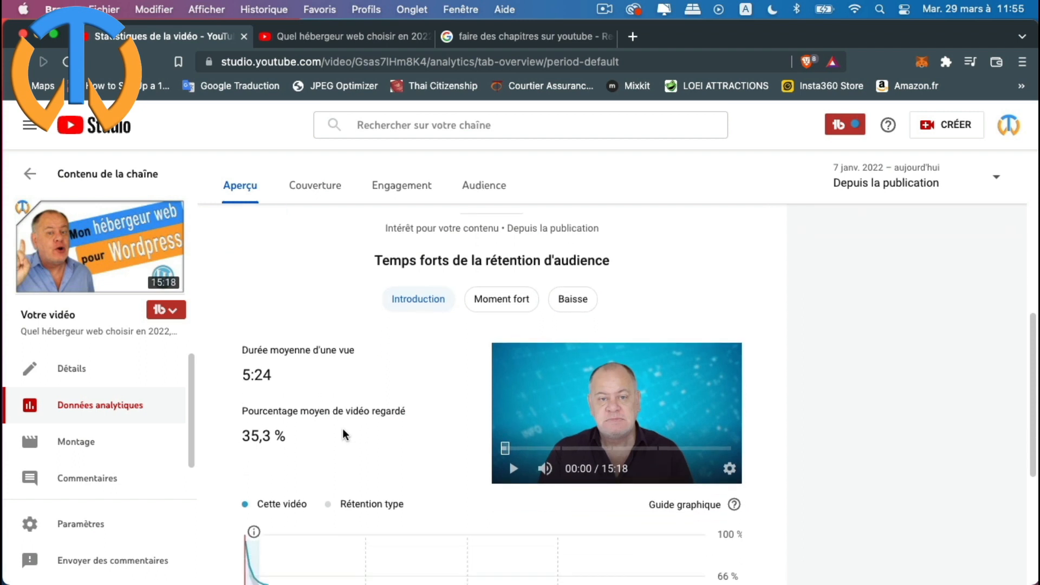
scroll(339, 482, up, 1)
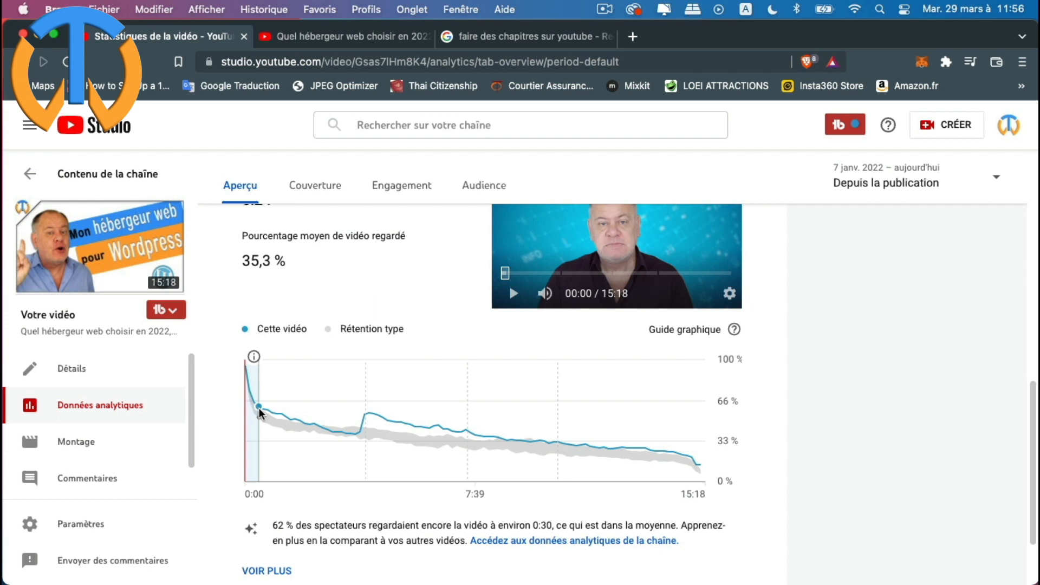
mouse_move(260, 412)
mouse_move(256, 467)
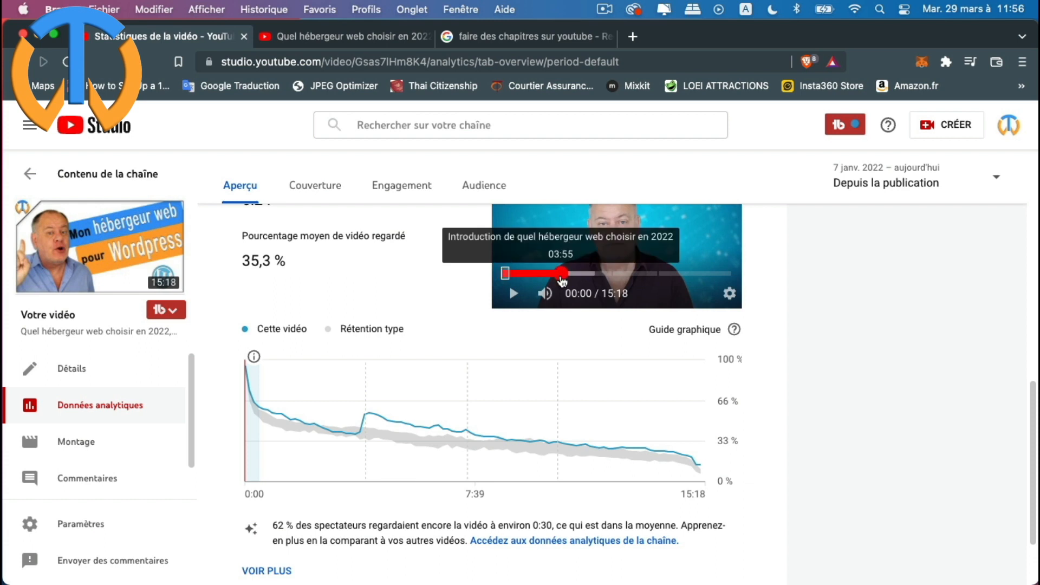
Seek the retention preview to 03:55 and examine the graph around that moment, checking the public video page too
click(560, 275)
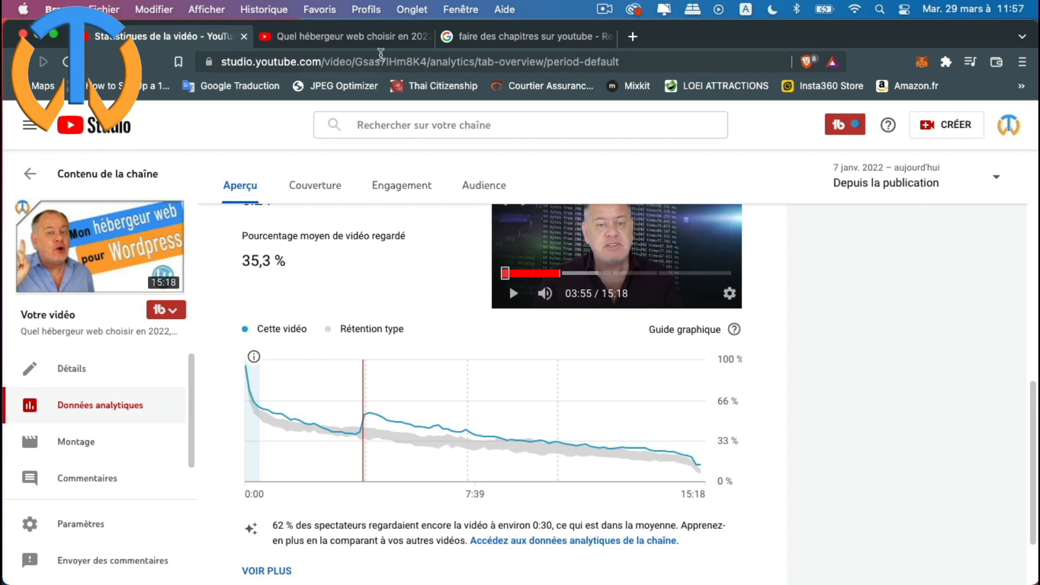
click(382, 37)
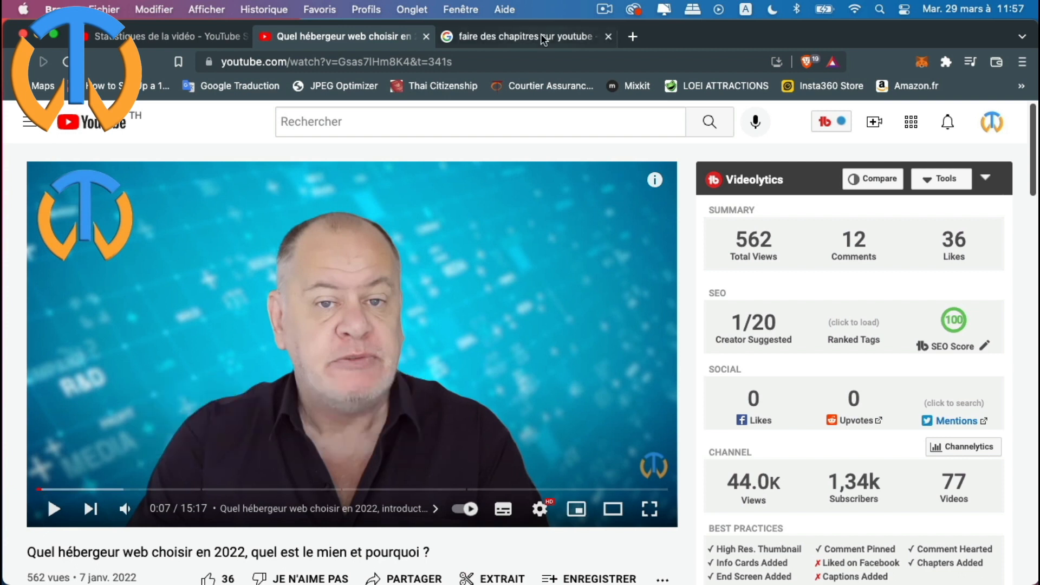
click(169, 36)
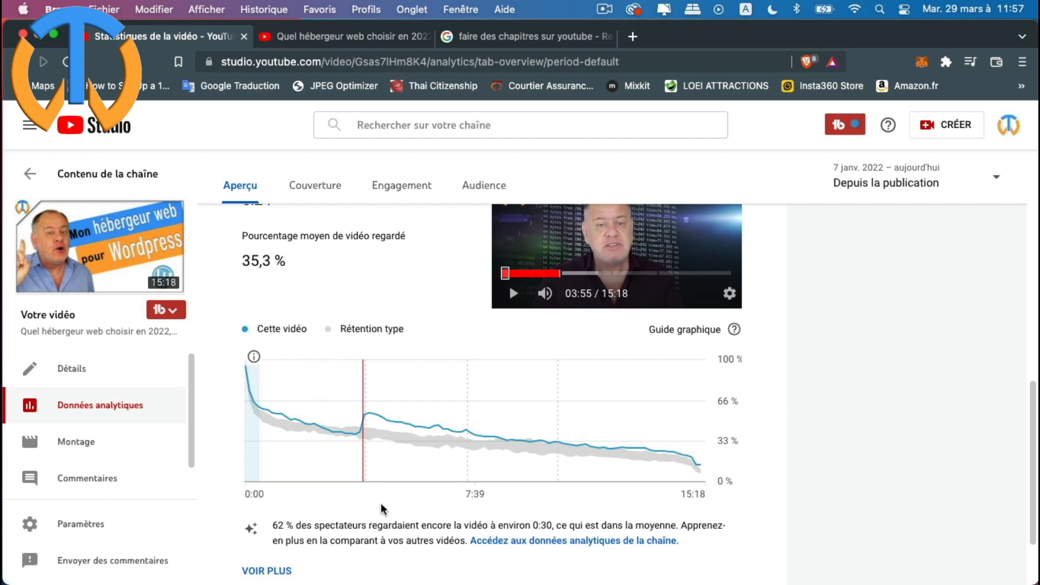
mouse_move(365, 417)
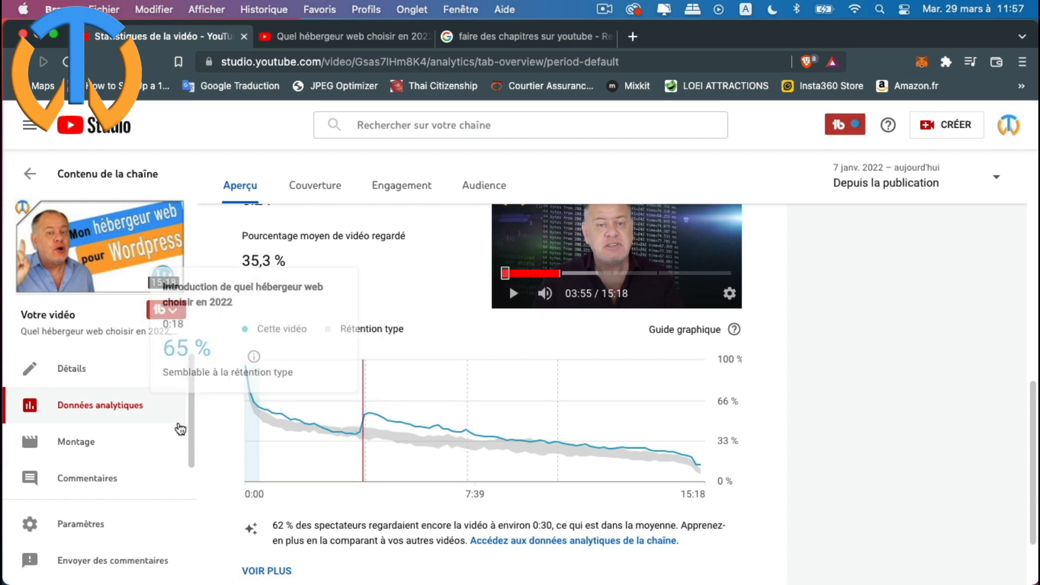
Open the video's details and examine the chapter timestamps at the end of its description
scroll(330, 448, up, 1)
scroll(329, 446, up, 10)
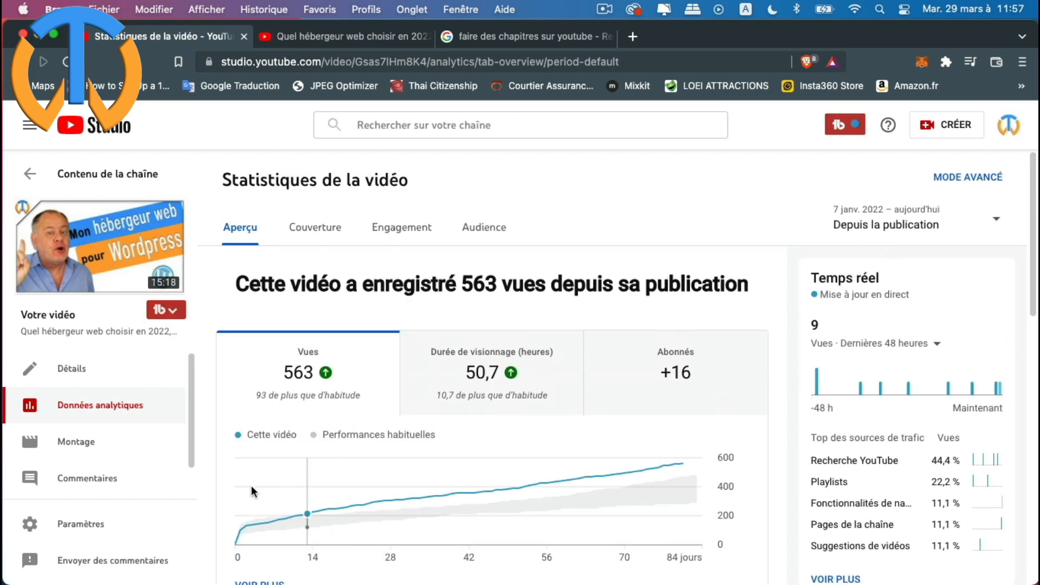
click(108, 375)
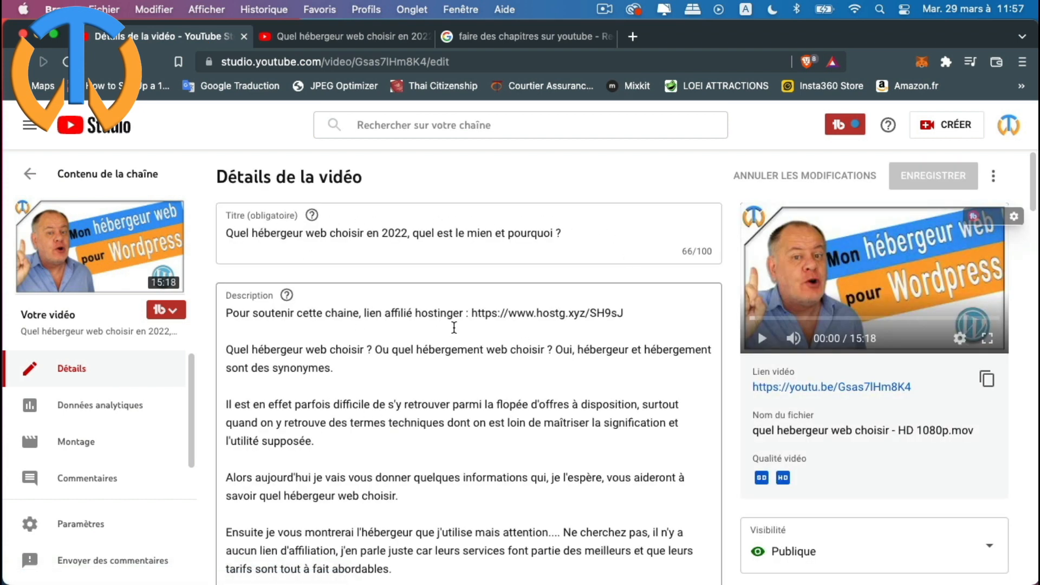
scroll(282, 345, down, 1)
scroll(282, 345, down, 2)
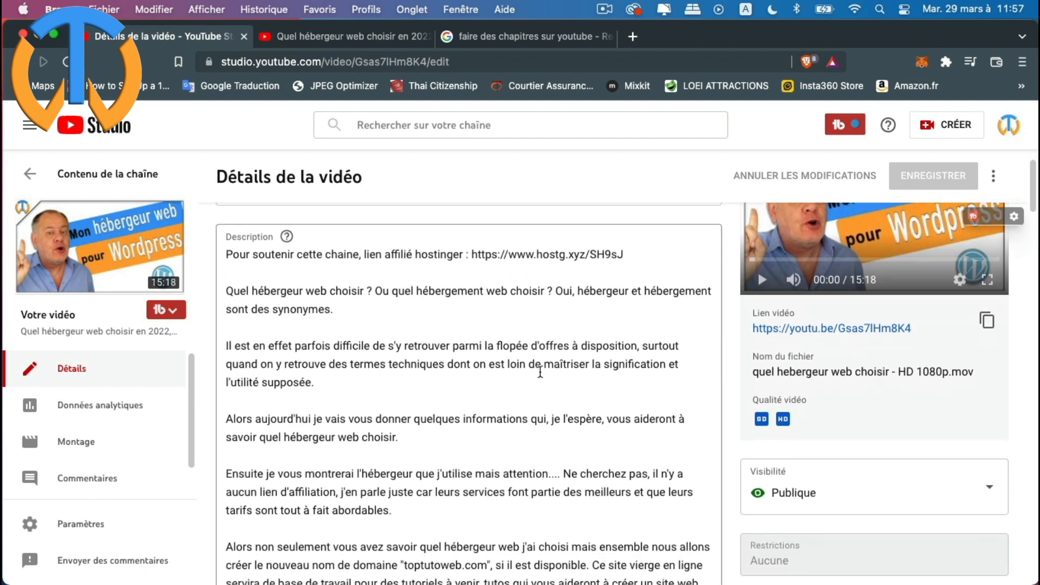
scroll(542, 406, down, 5)
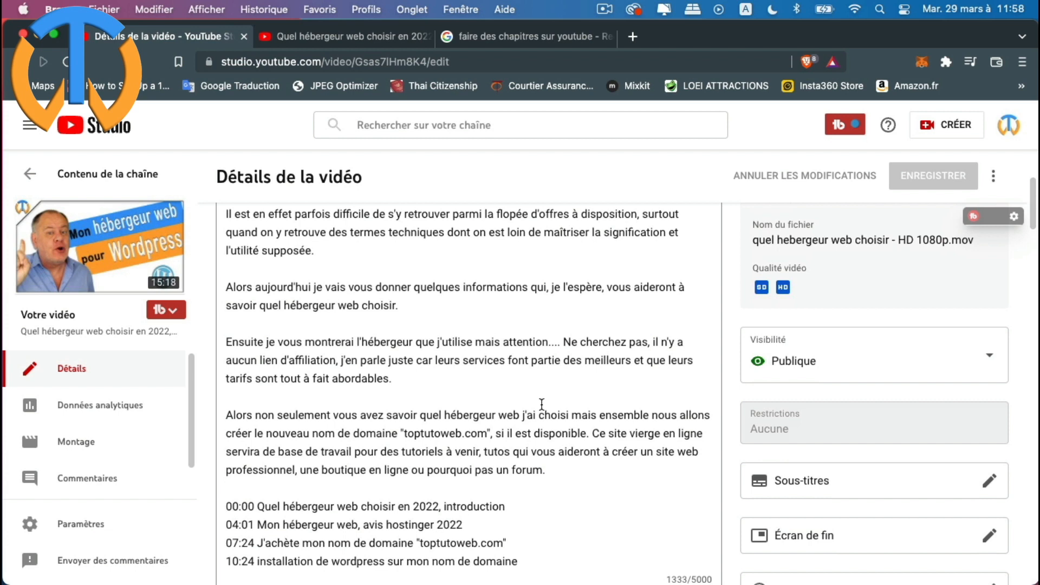
scroll(542, 405, down, 3)
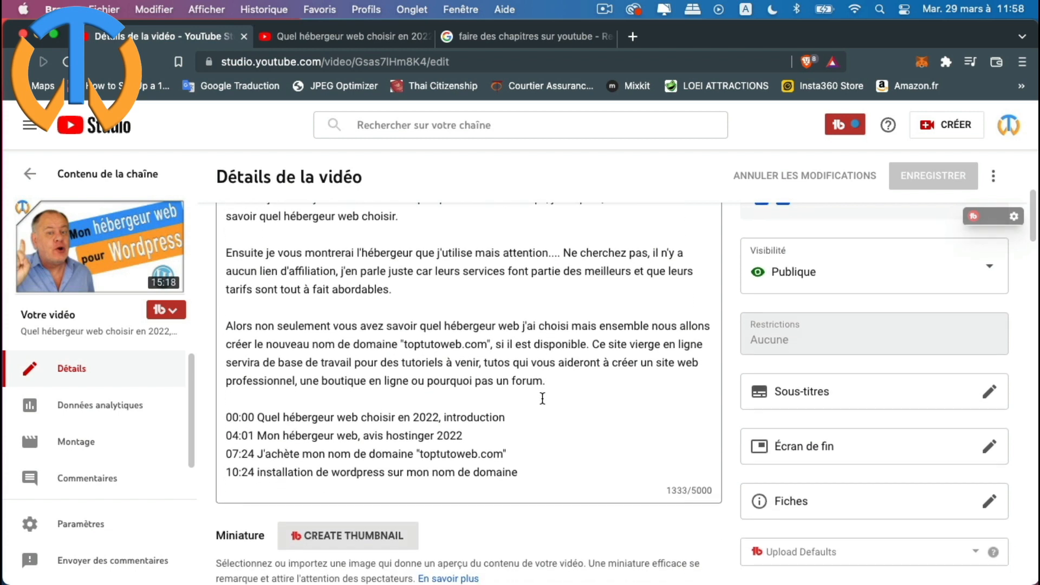
Examine the chapter lines at the end of the description alongside the video's title and the description's opening text
scroll(542, 398, down, 5)
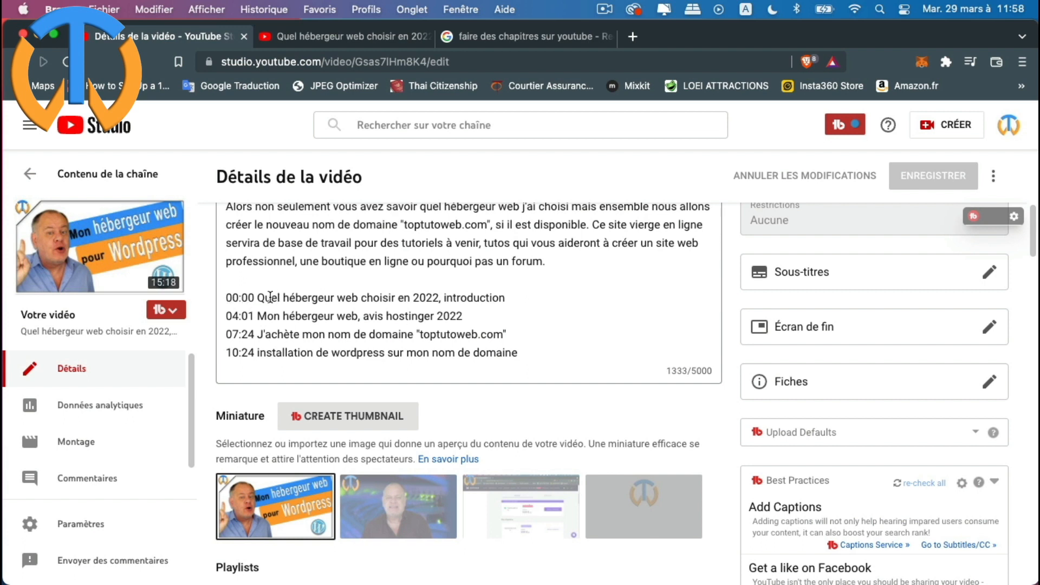
click(515, 298)
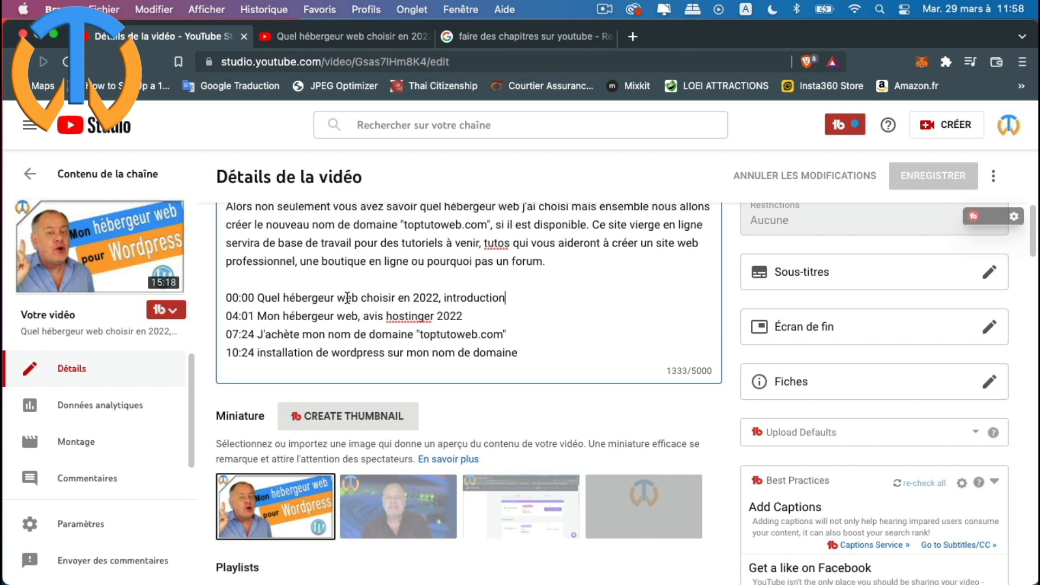
scroll(417, 297, up, 10)
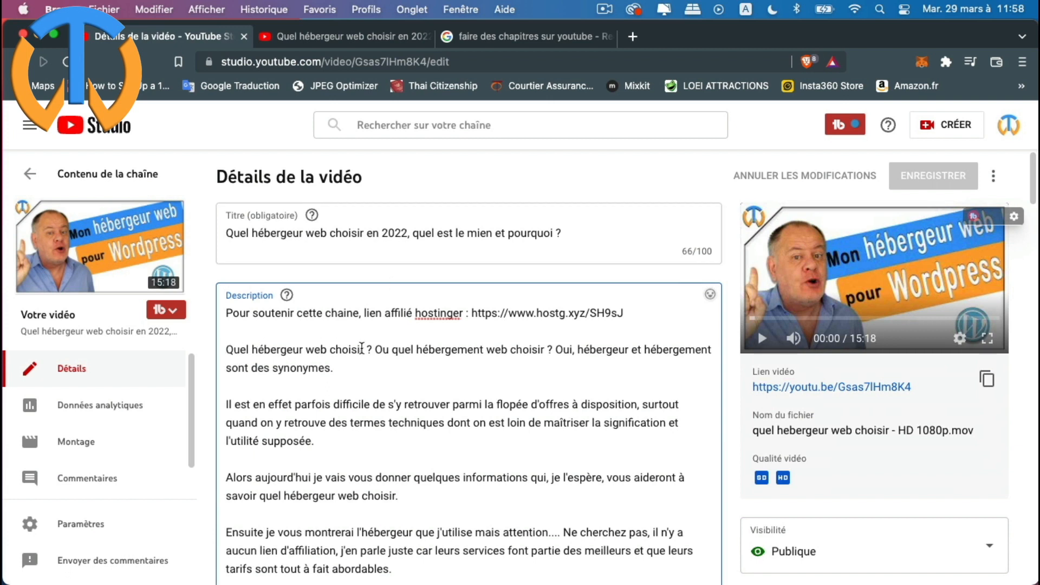
scroll(422, 512, down, 5)
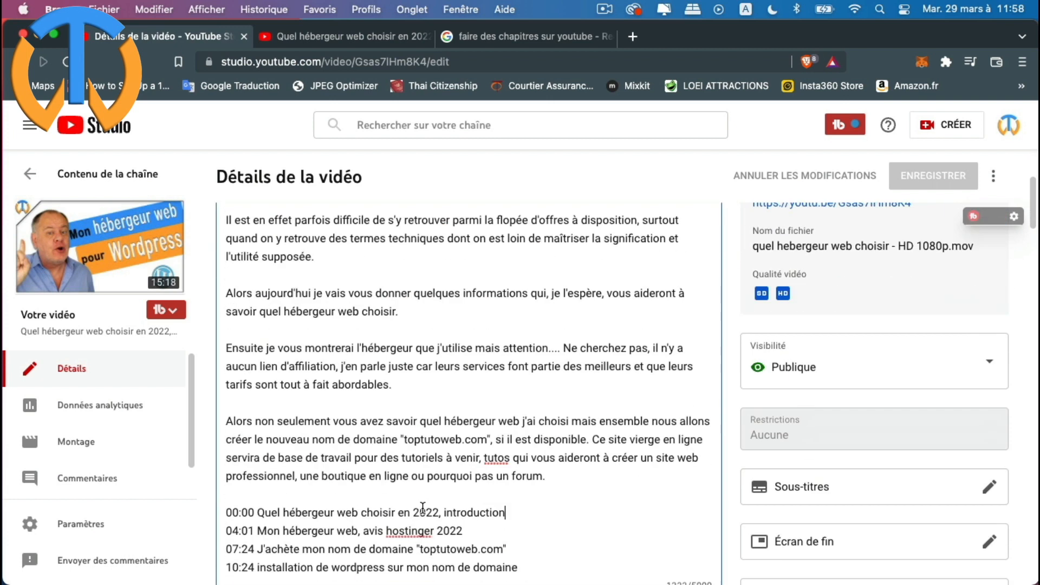
scroll(422, 512, down, 2)
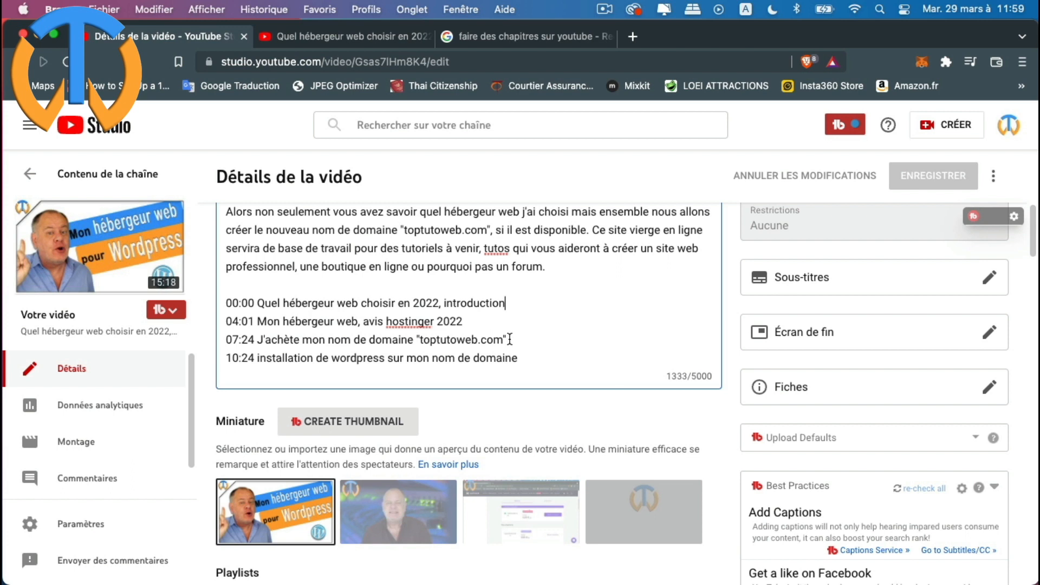
Rewrite the 07:24 chapter title in the description as "Comment acheter un nom de domaine sur hostinger"
drag(508, 339, 259, 340)
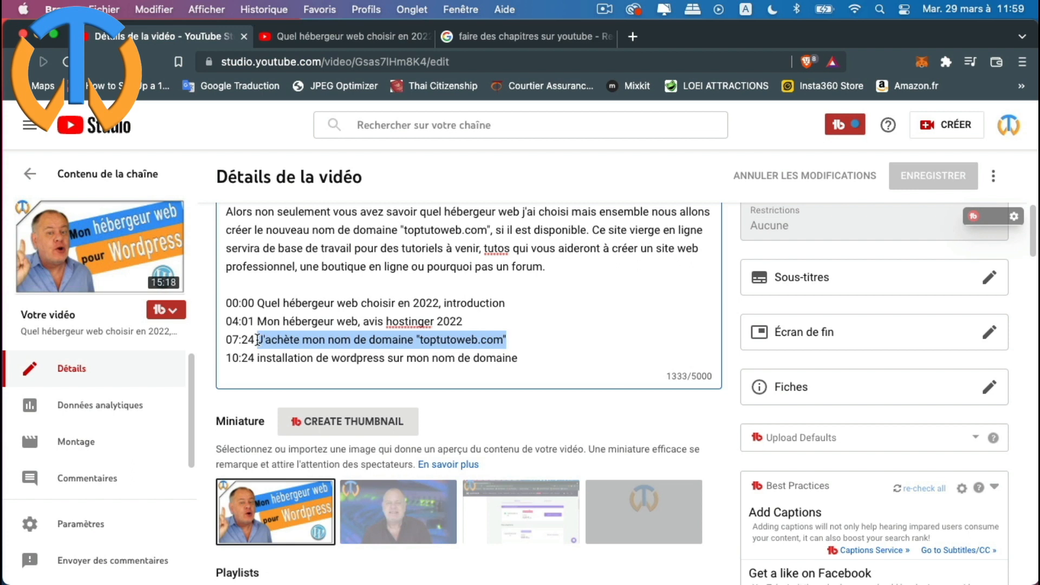
text(Ache)
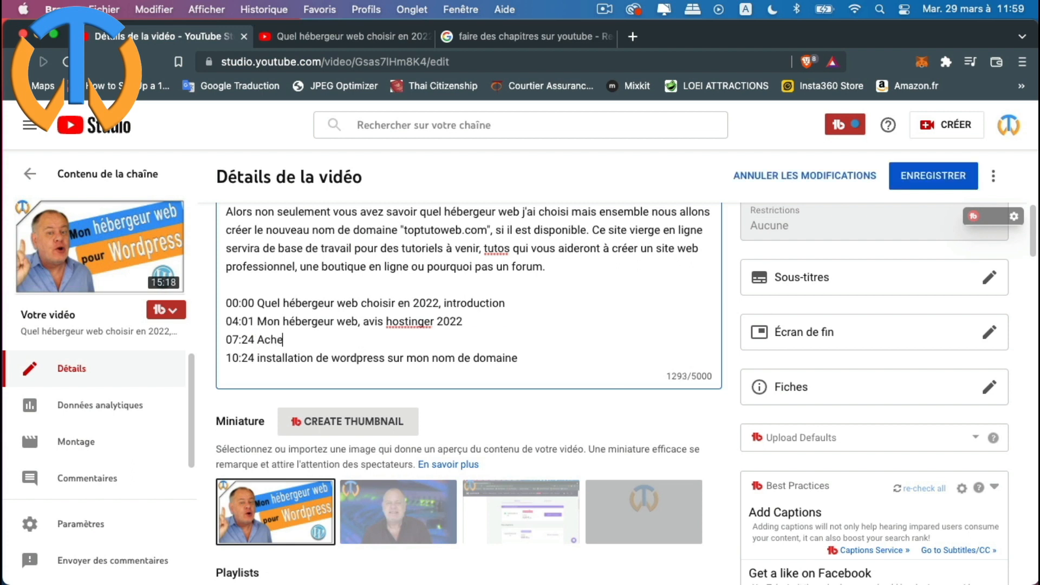
text(ter un nom de )
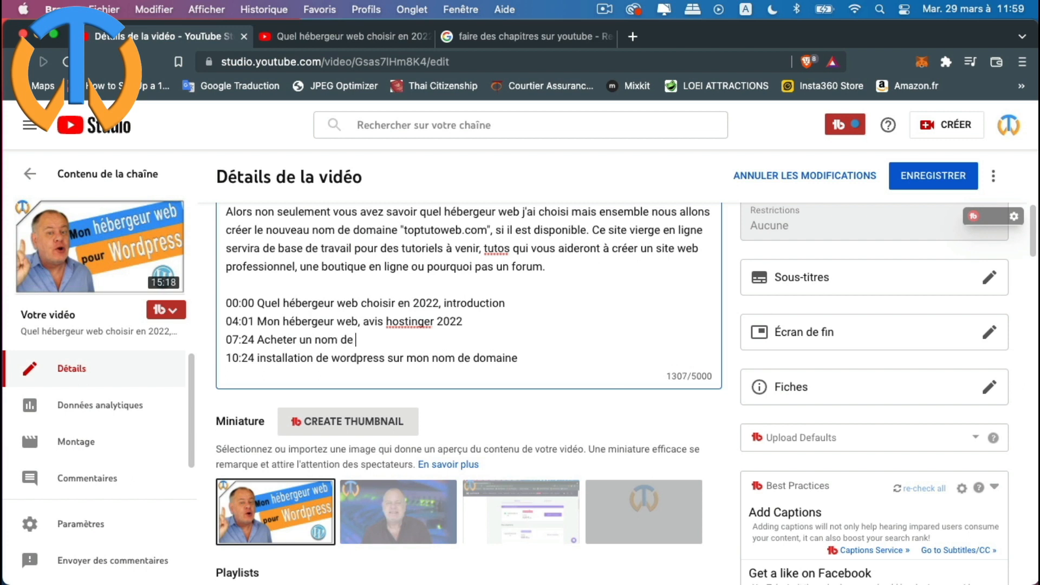
text(domaine sur hostinger)
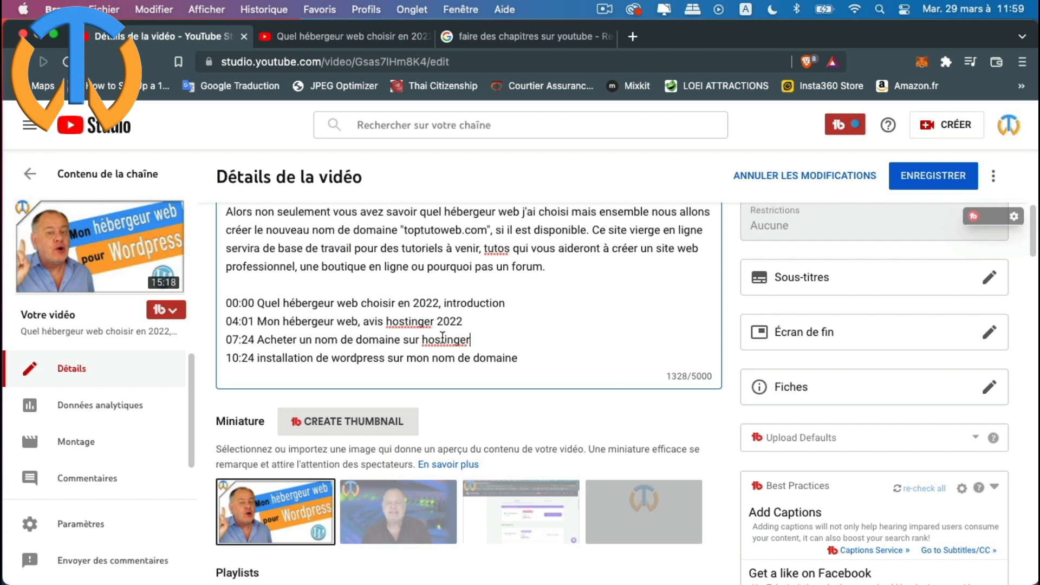
click(263, 339)
key(BackSpace)
text(Comment )
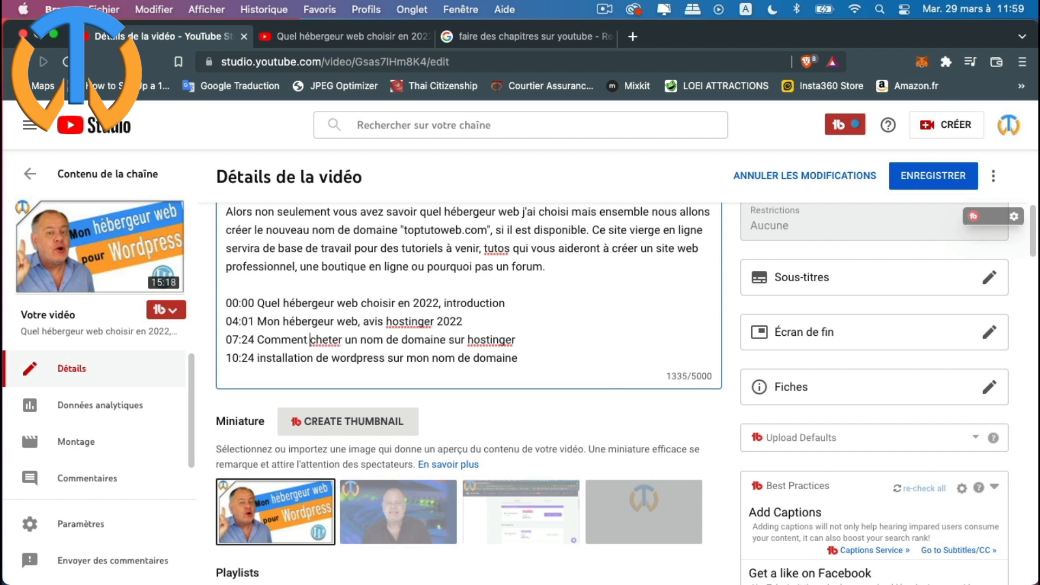
text(a)
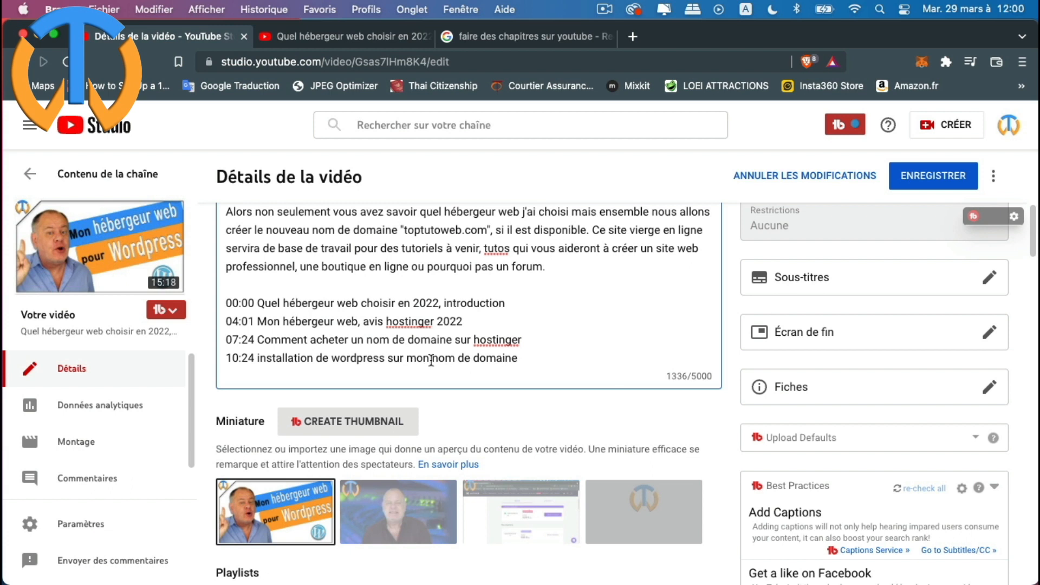
Replace "sur mon nom de domaine" in the 10:24 chapter title with "via hostinger"
drag(387, 358, 522, 357)
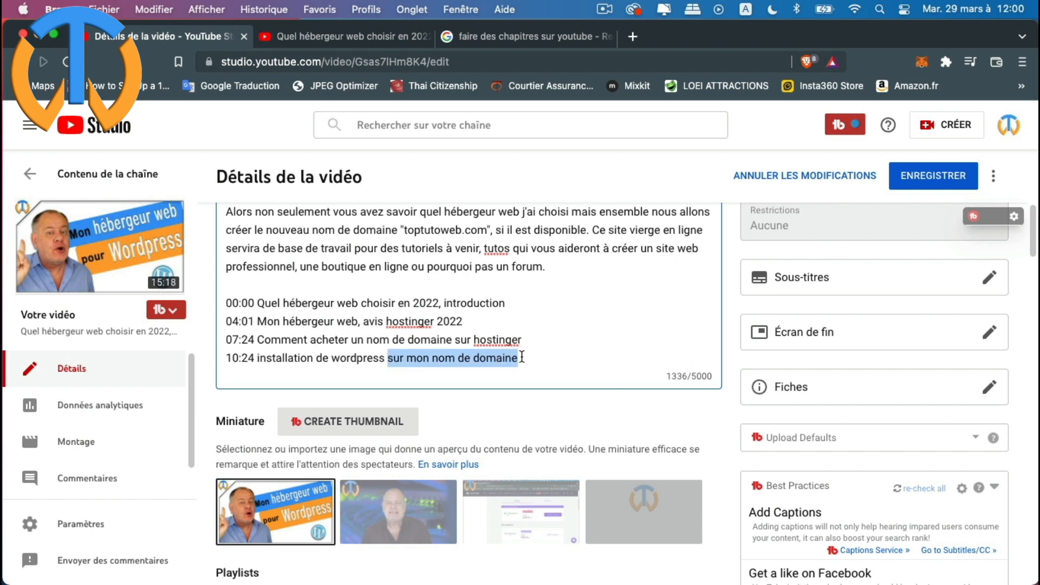
text(via h)
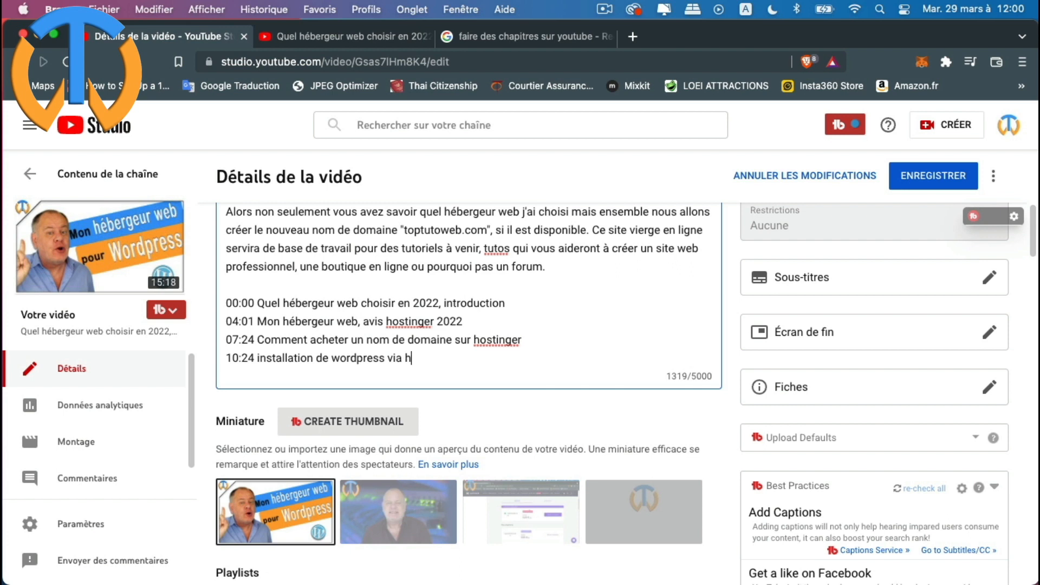
text(ostinger)
Switch to the Google results for "faire des chapitres sur youtube" and examine the page titles, questions and related searches for chapter title wording
click(504, 41)
scroll(425, 355, up, 5)
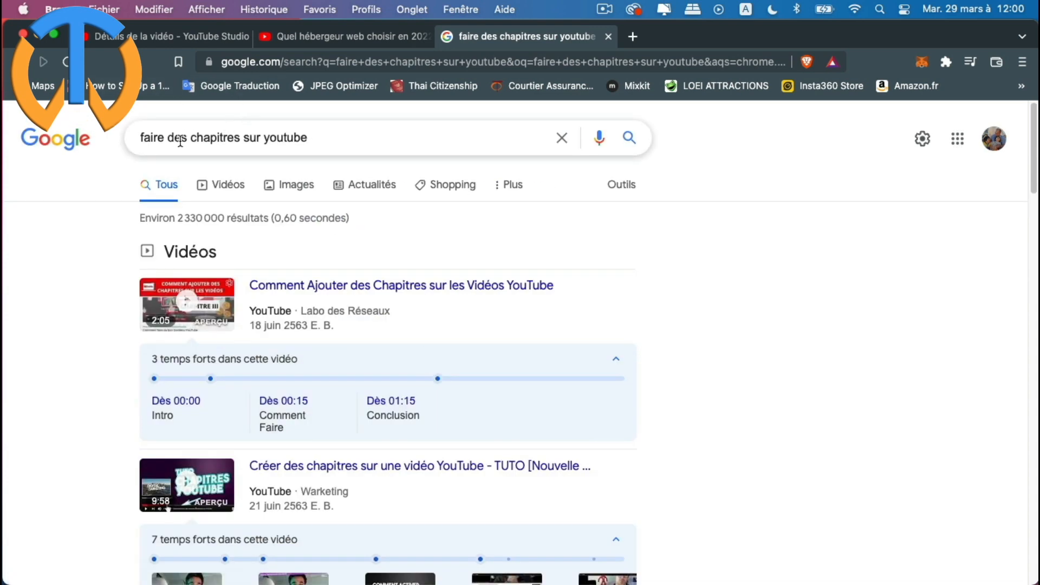
scroll(409, 280, down, 1)
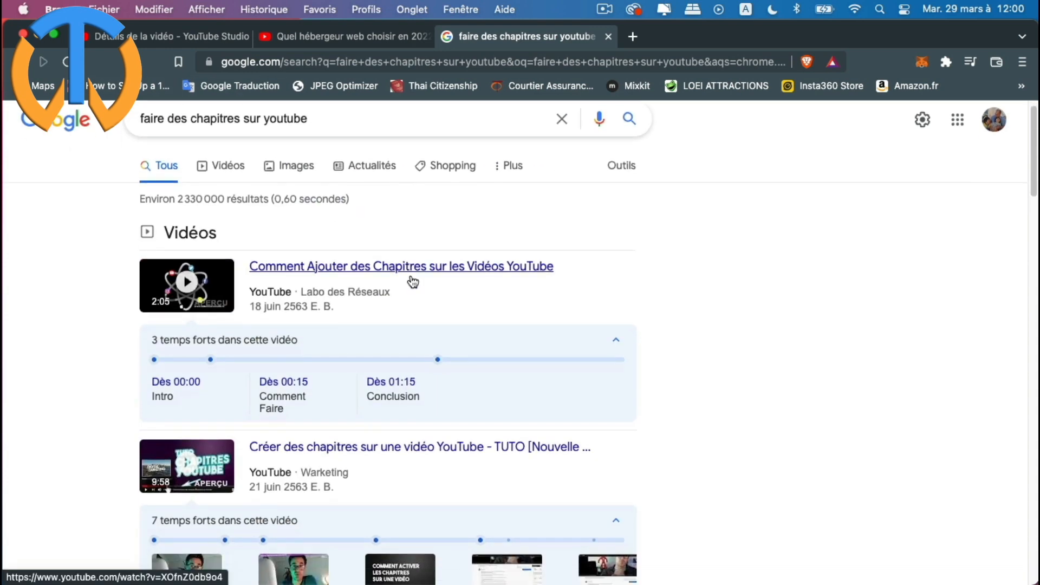
scroll(411, 279, down, 10)
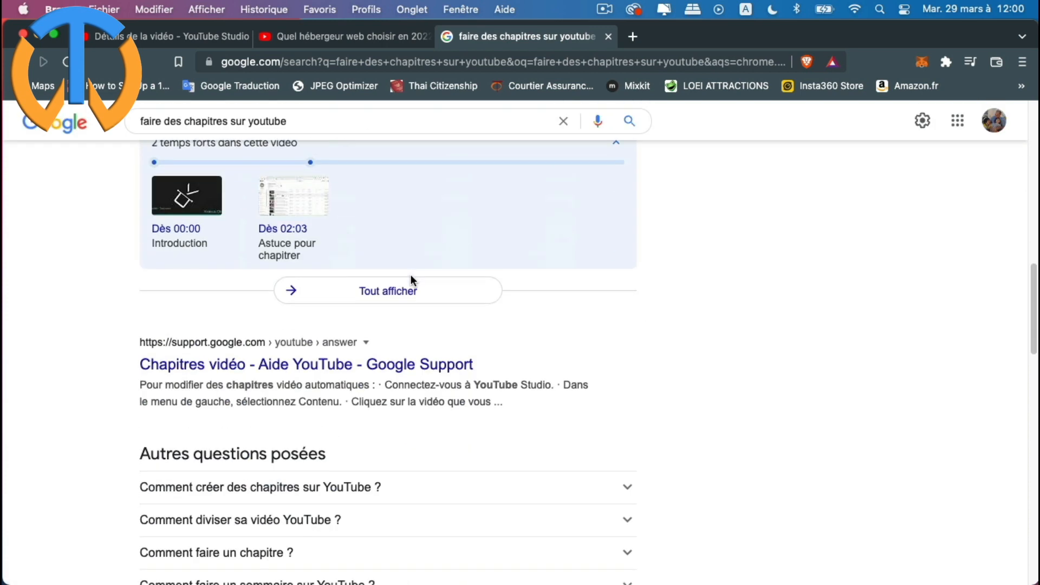
scroll(410, 275, down, 10)
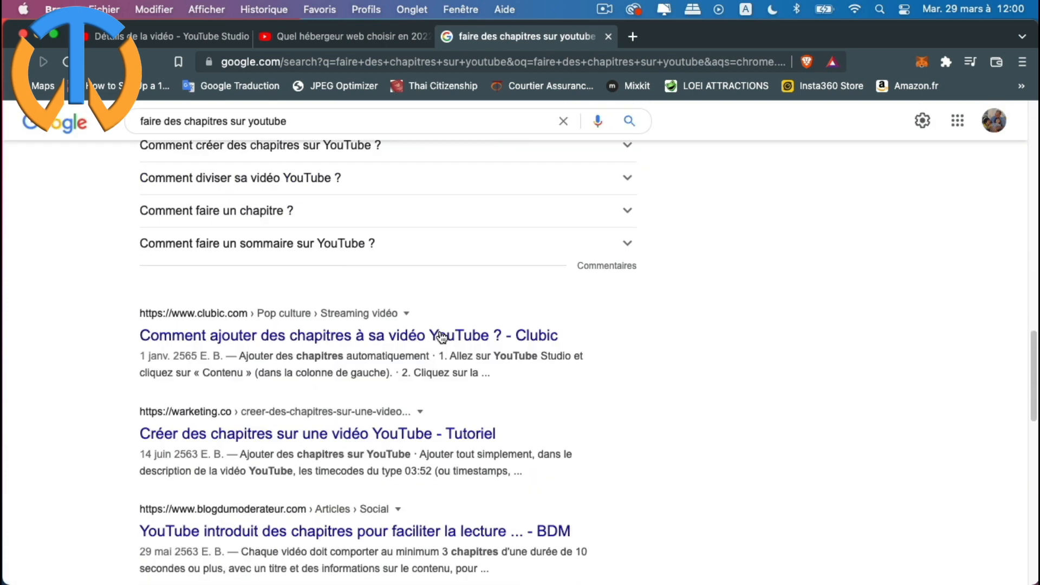
scroll(439, 337, up, 5)
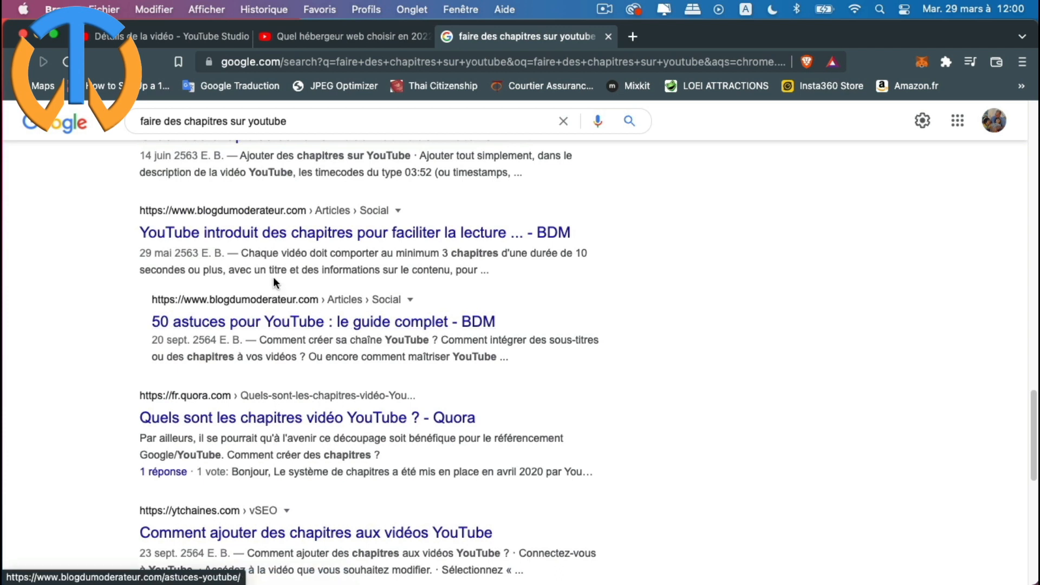
scroll(400, 405, down, 1)
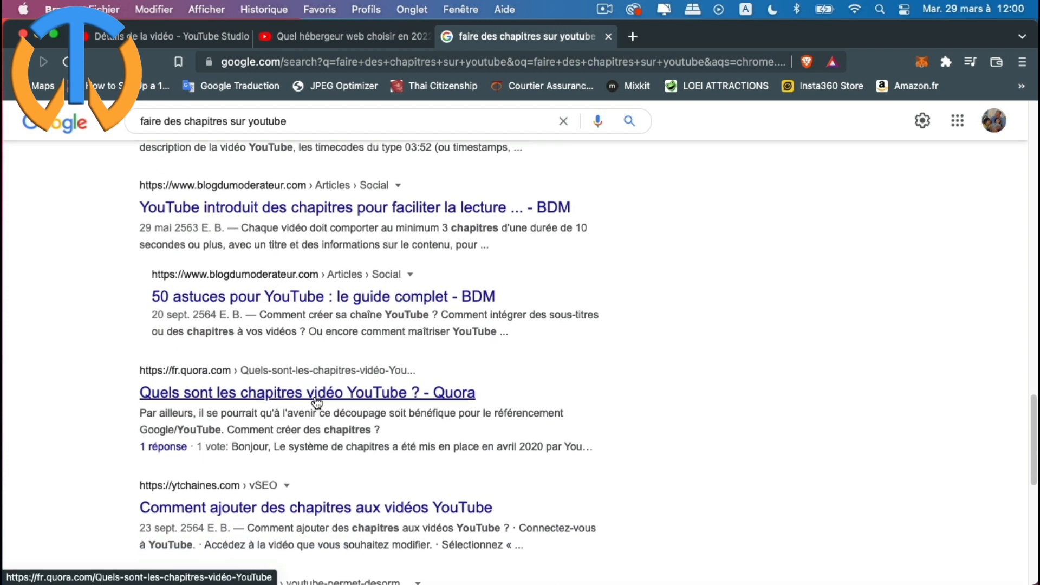
scroll(324, 379, down, 5)
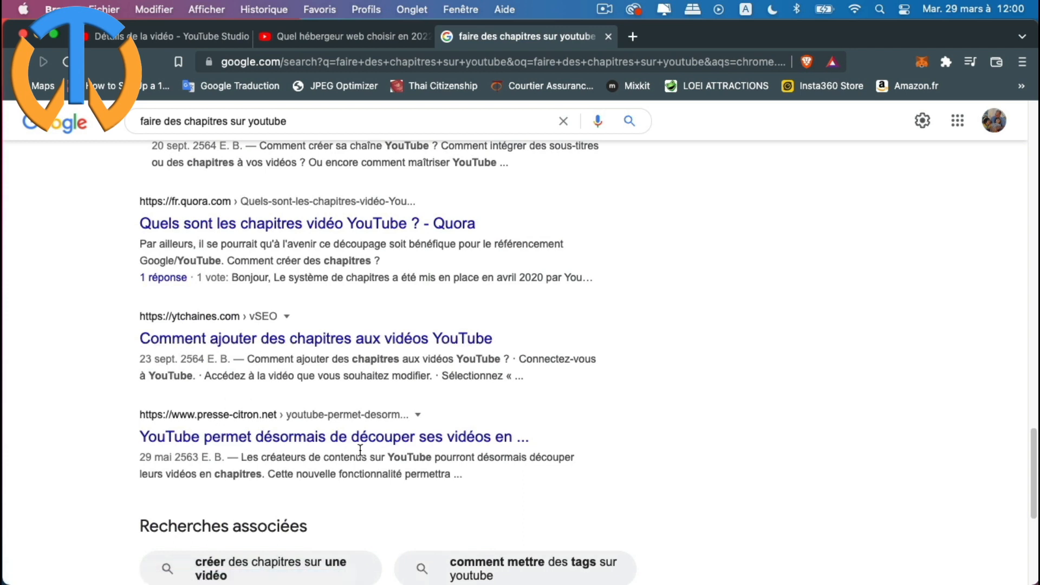
scroll(360, 453, down, 5)
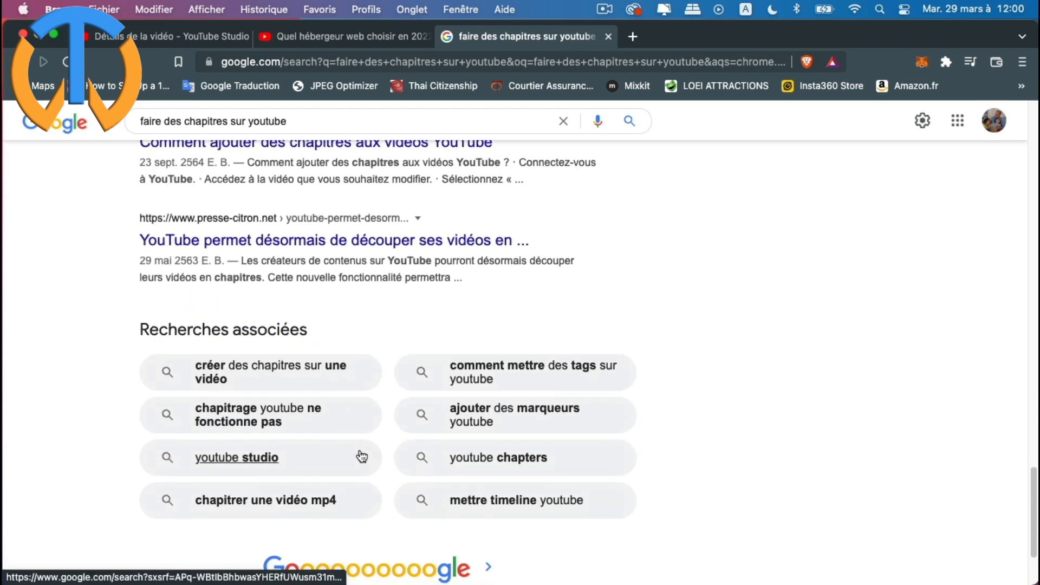
scroll(362, 456, down, 3)
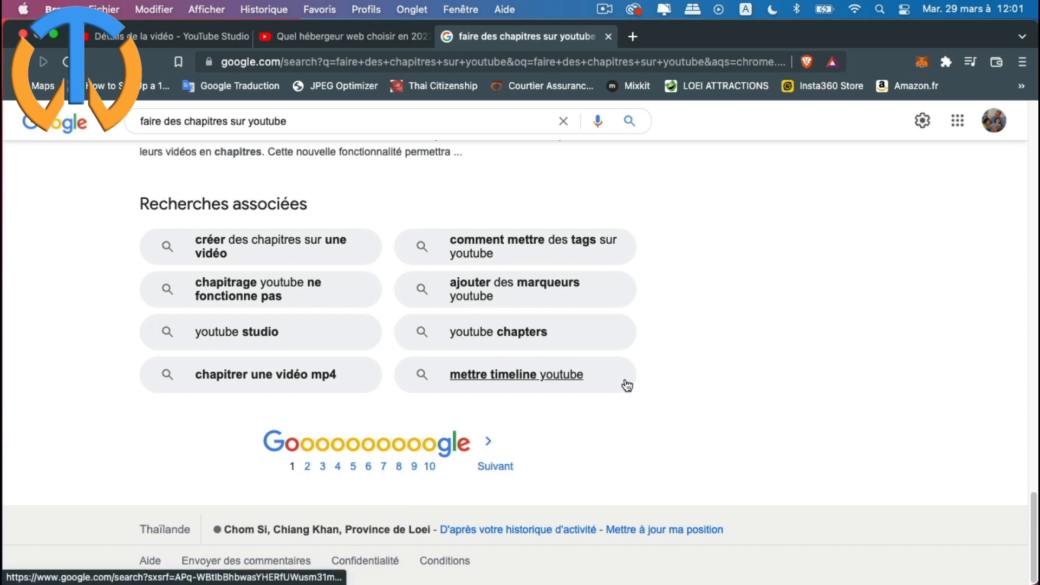
Return to the video's details in YouTube Studio and examine its existing tags and their search rankings
click(345, 37)
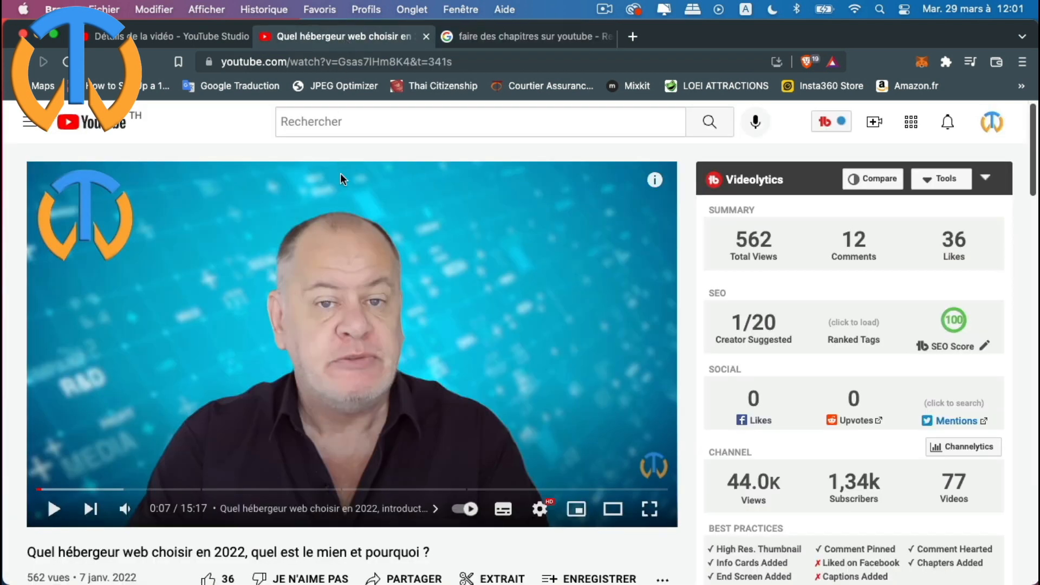
click(142, 37)
scroll(515, 324, down, 5)
scroll(515, 324, down, 15)
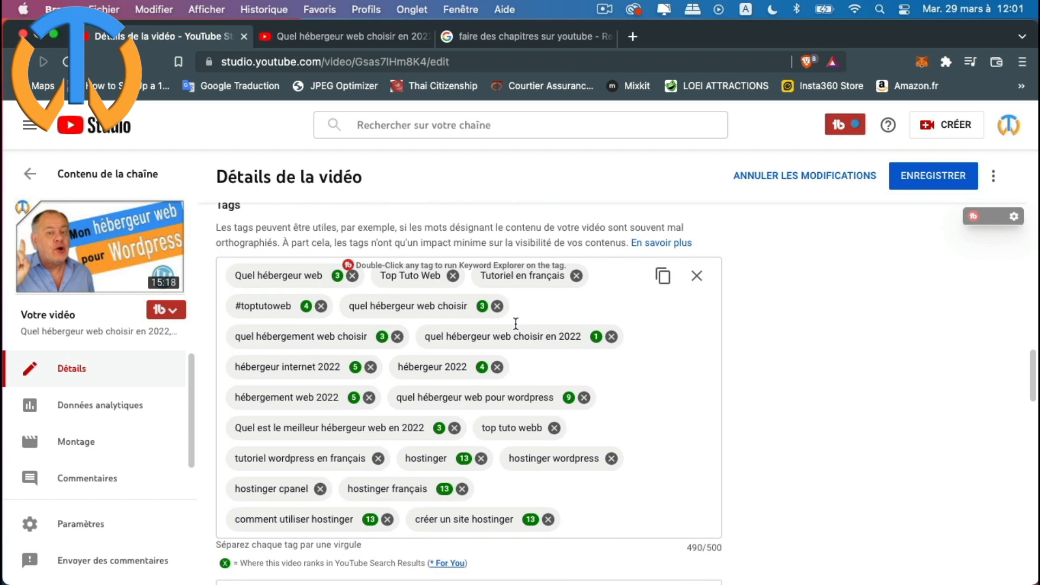
scroll(516, 324, down, 10)
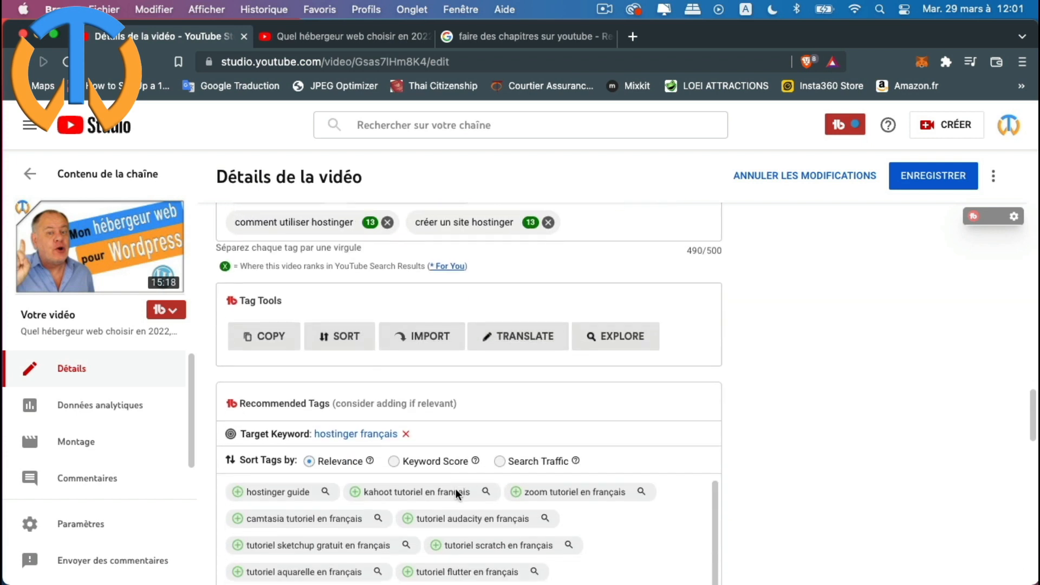
scroll(456, 488, up, 8)
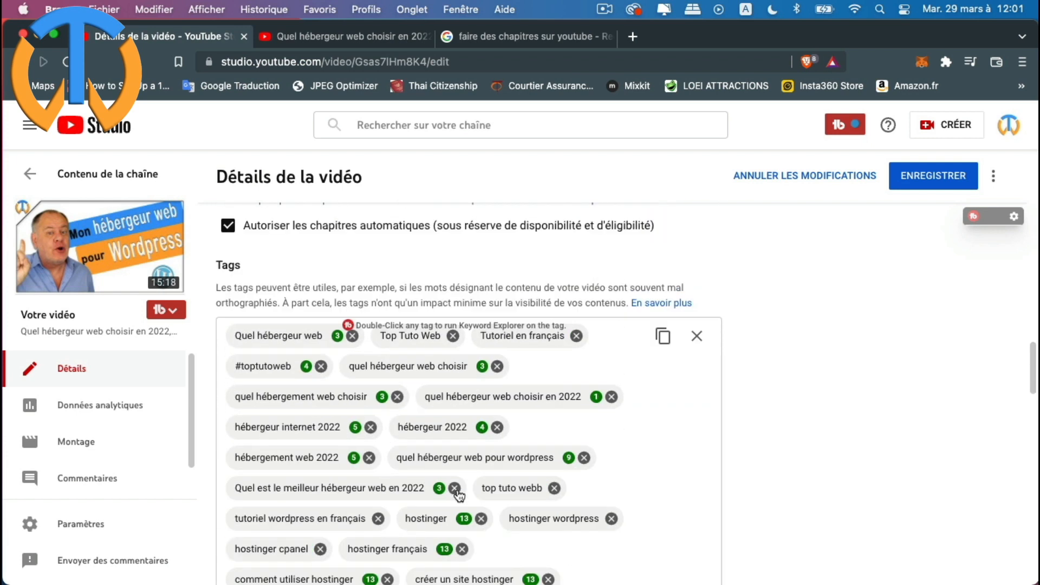
scroll(458, 493, down, 1)
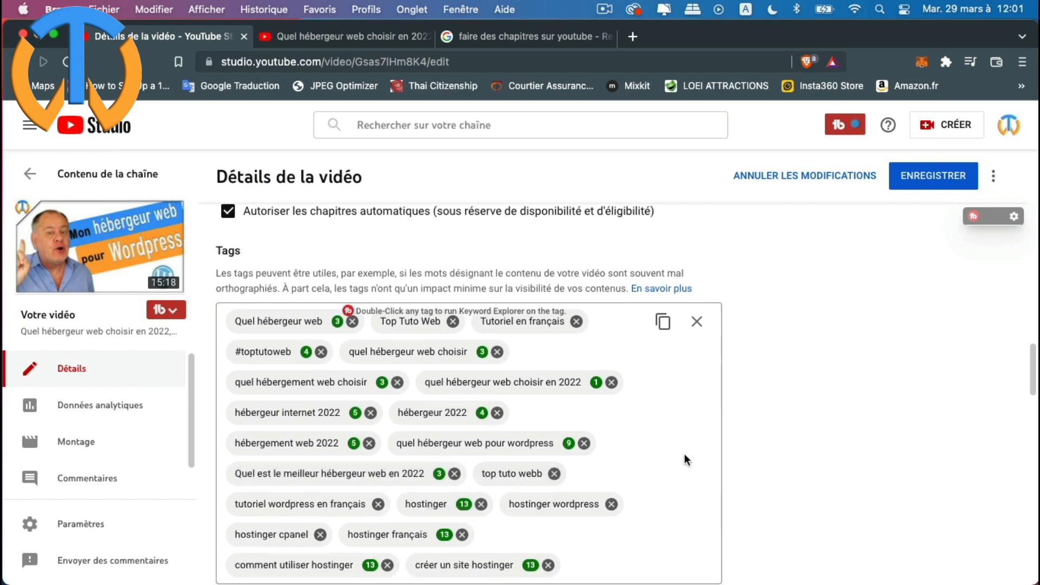
Examine the recommended tags for the target keyword "hostinger français", then check them and the video's tags against Google's related searches
scroll(684, 458, down, 10)
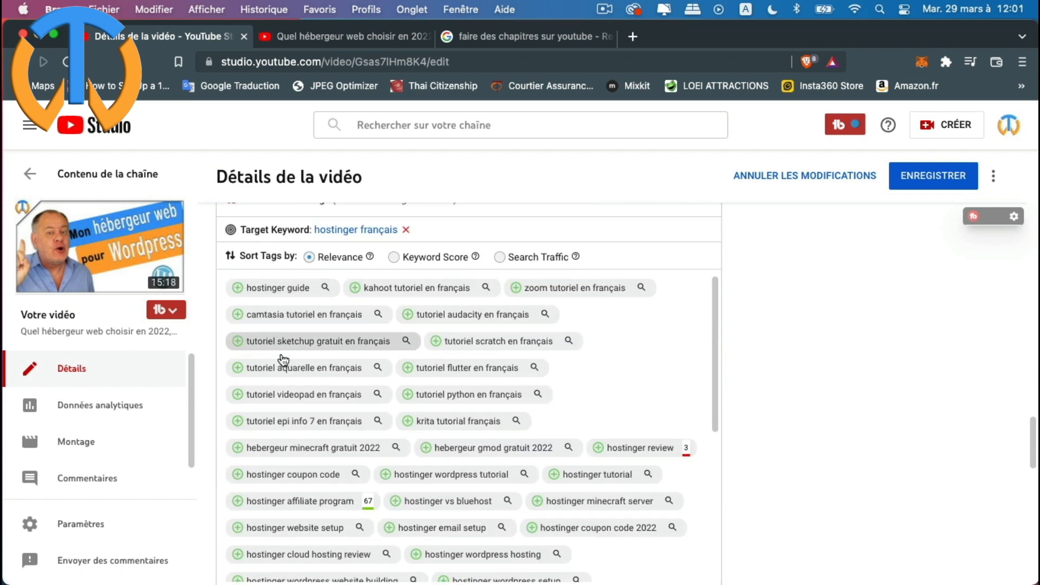
scroll(501, 425, down, 5)
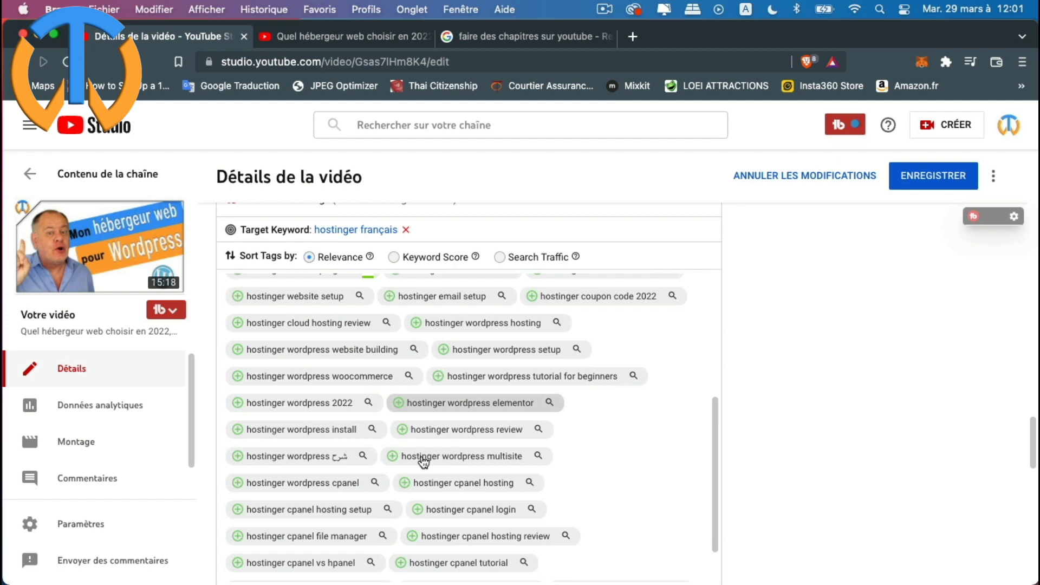
scroll(424, 461, up, 3)
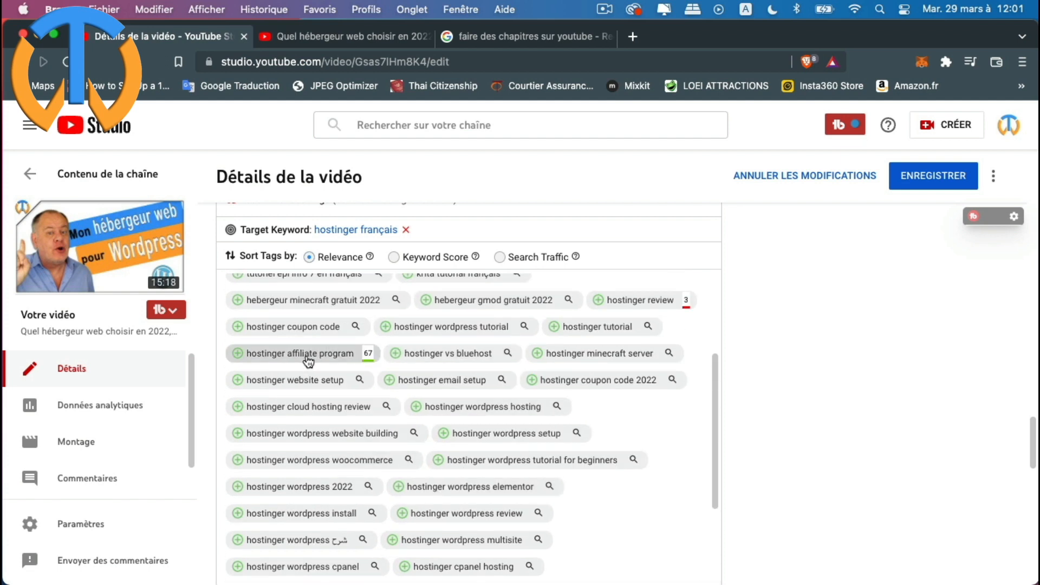
scroll(347, 379, down, 4)
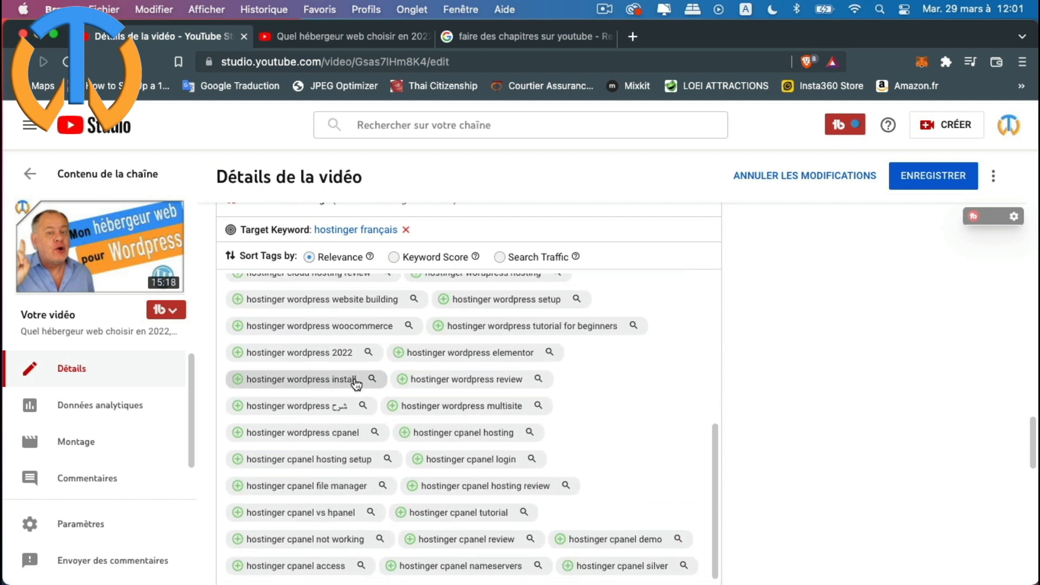
scroll(356, 382, up, 7)
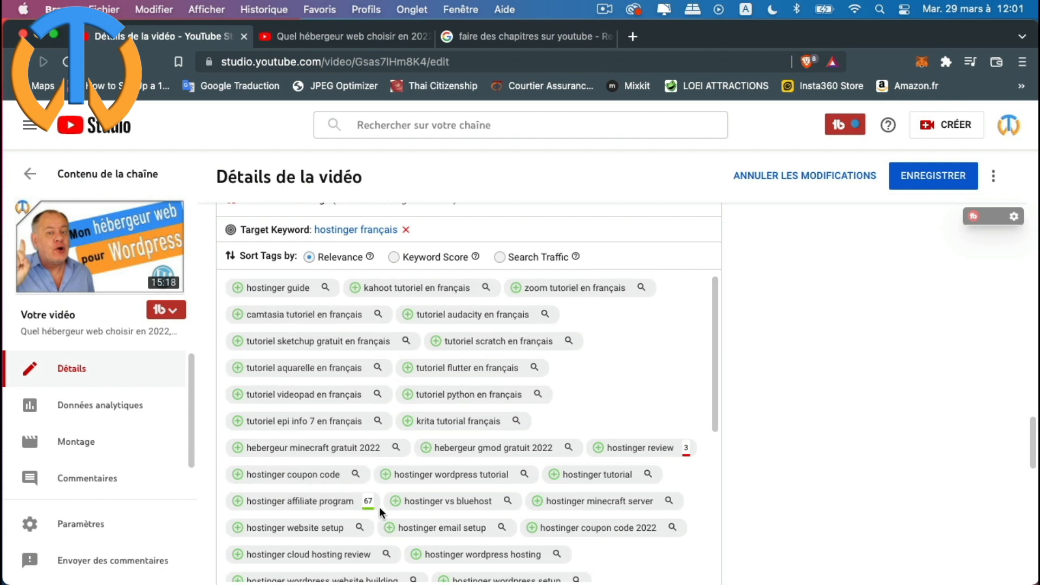
scroll(529, 423, up, 6)
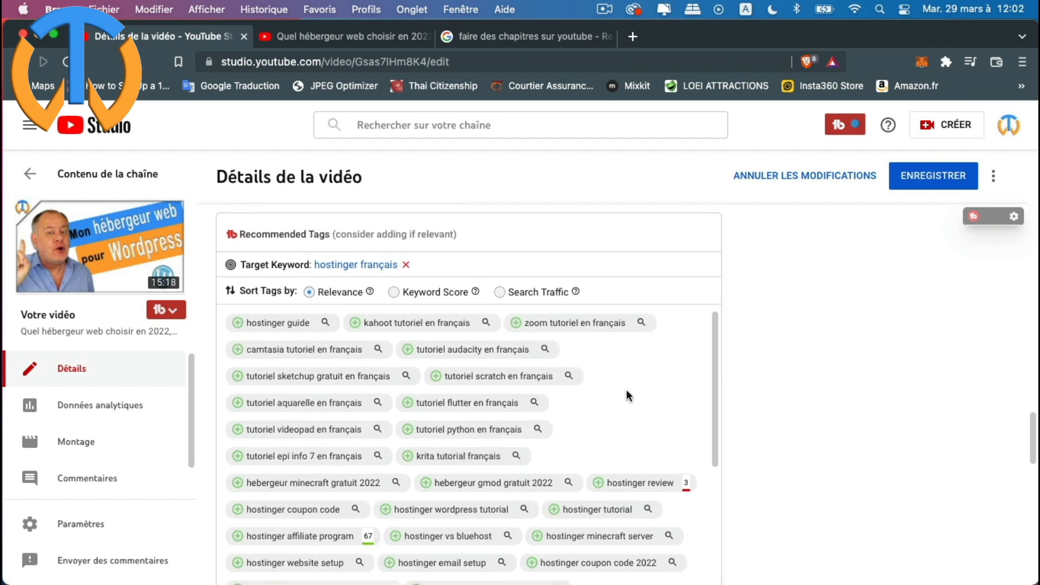
scroll(626, 391, up, 3)
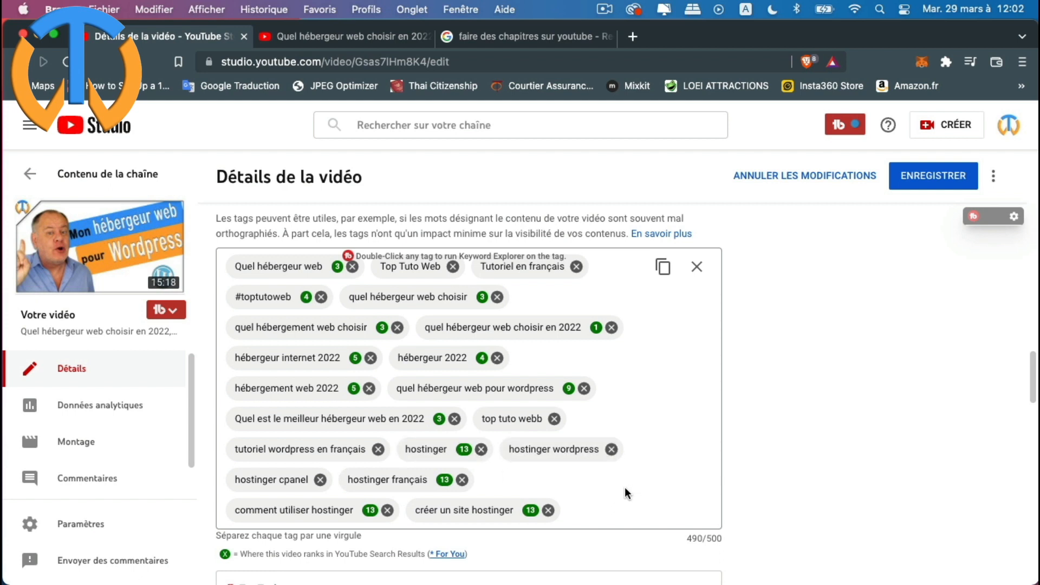
click(519, 34)
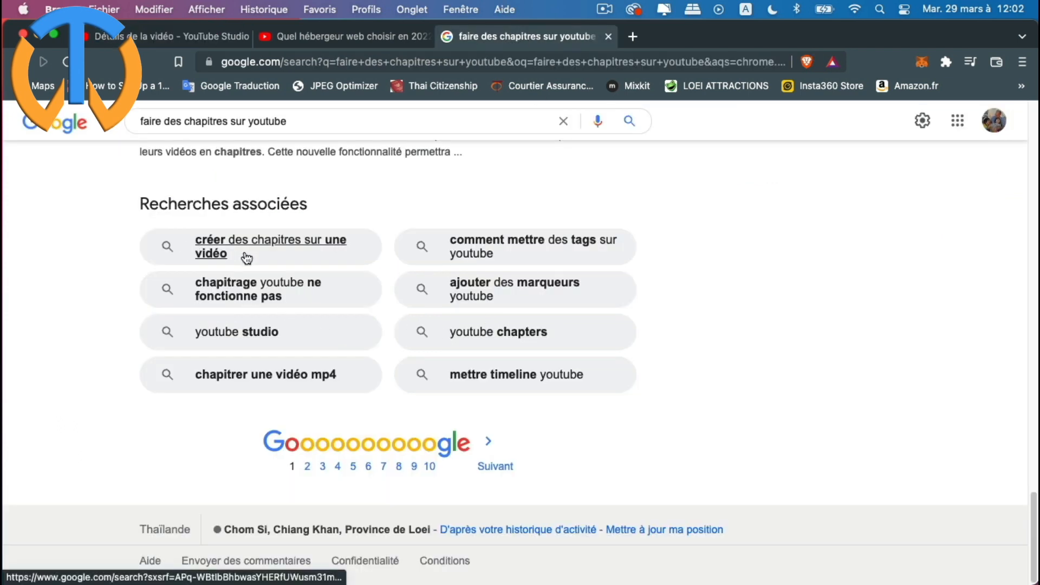
click(188, 41)
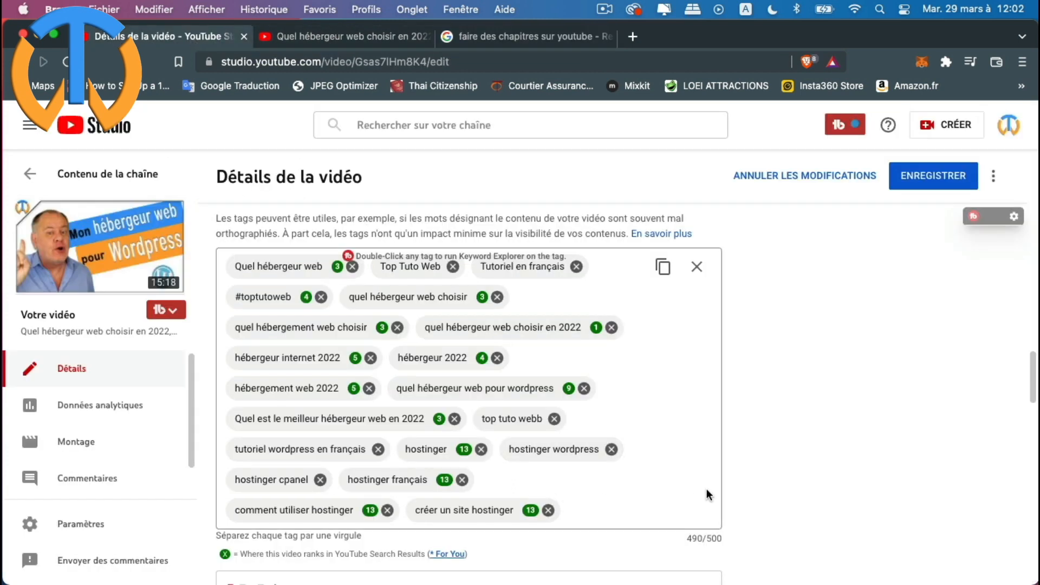